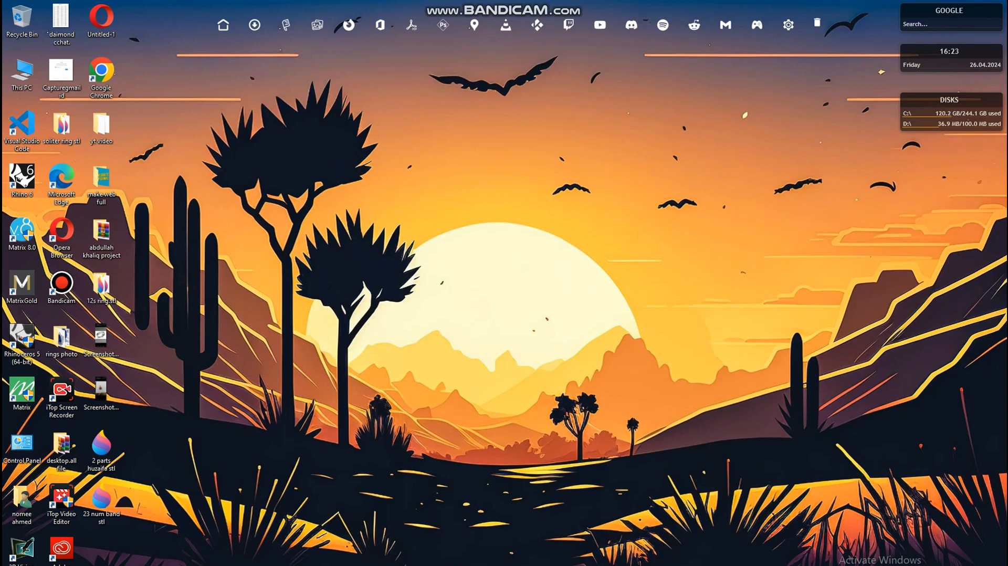
Find and launch Adobe Illustrator CC 2017 from the desktop
{"action": "key", "text": "super"}
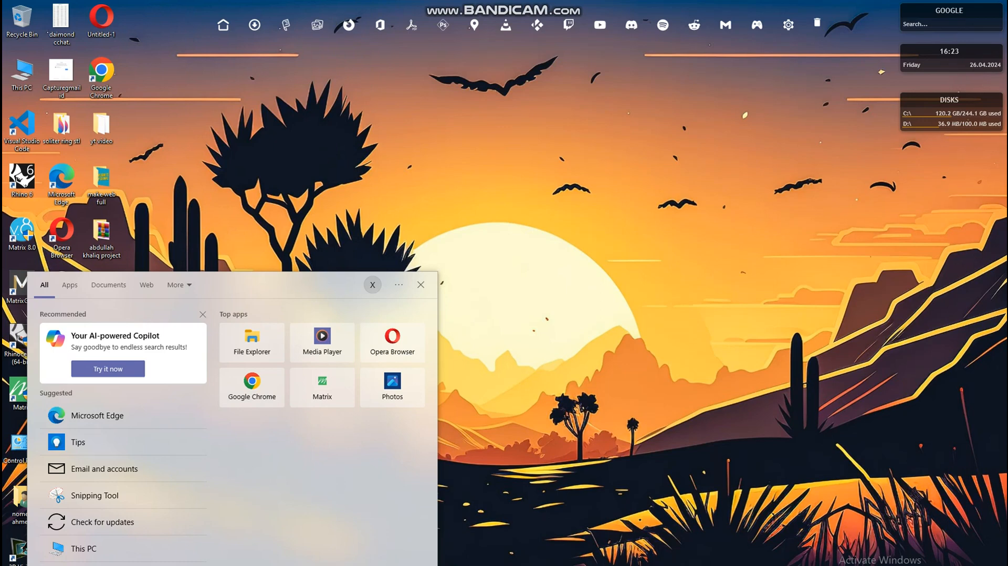
{"action": "type", "text": "ad"}
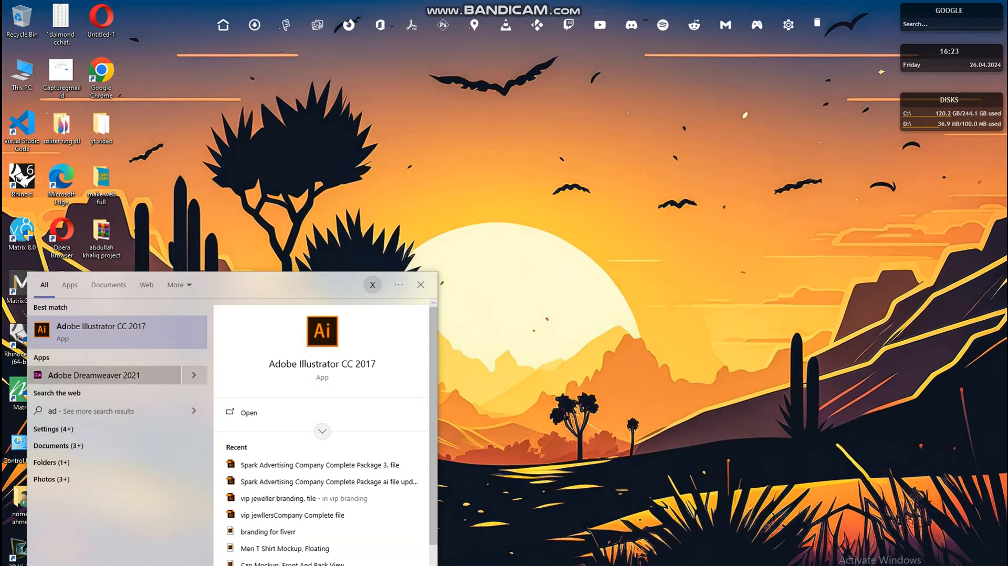
{"action": "key", "text": "Return"}
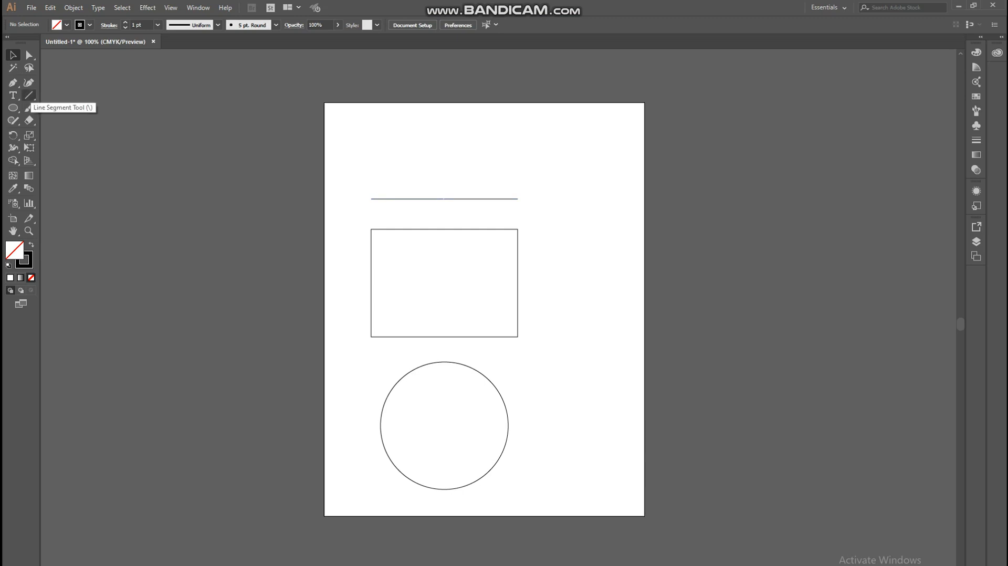
Draw a horizontal line about 99 mm long between the existing line and the rectangle, and delete it again
{"action": "left_click", "coordinate": [29, 95]}
{"action": "left_click", "coordinate": [29, 95]}
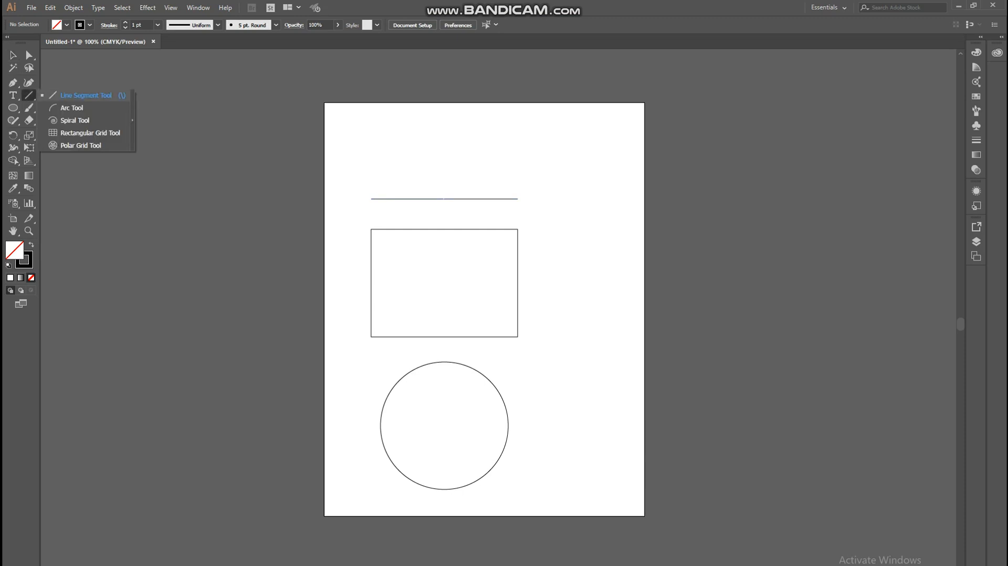
{"action": "left_click", "coordinate": [85, 95]}
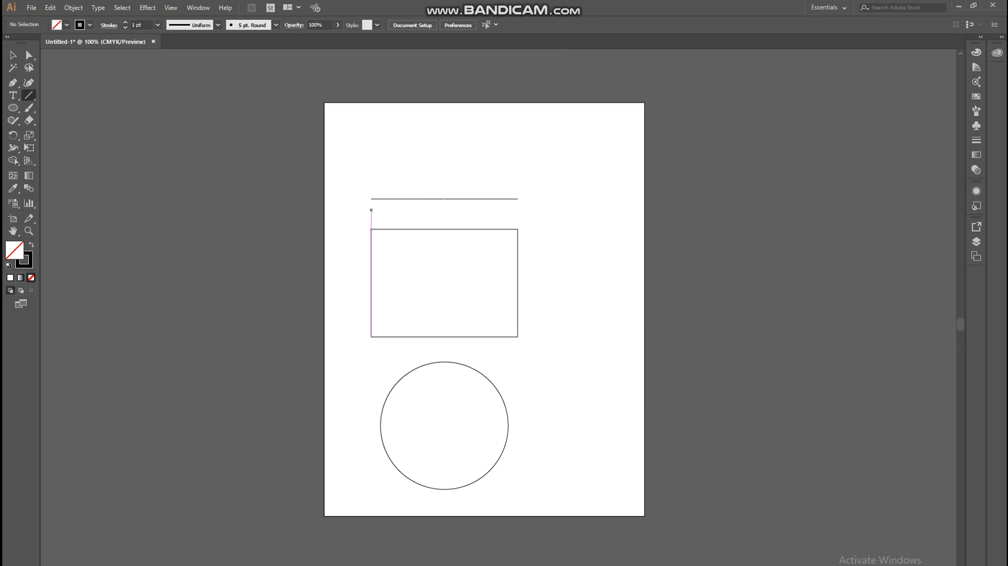
{"action": "left_click_drag", "start_coordinate": [371, 210], "coordinate": [517, 212]}
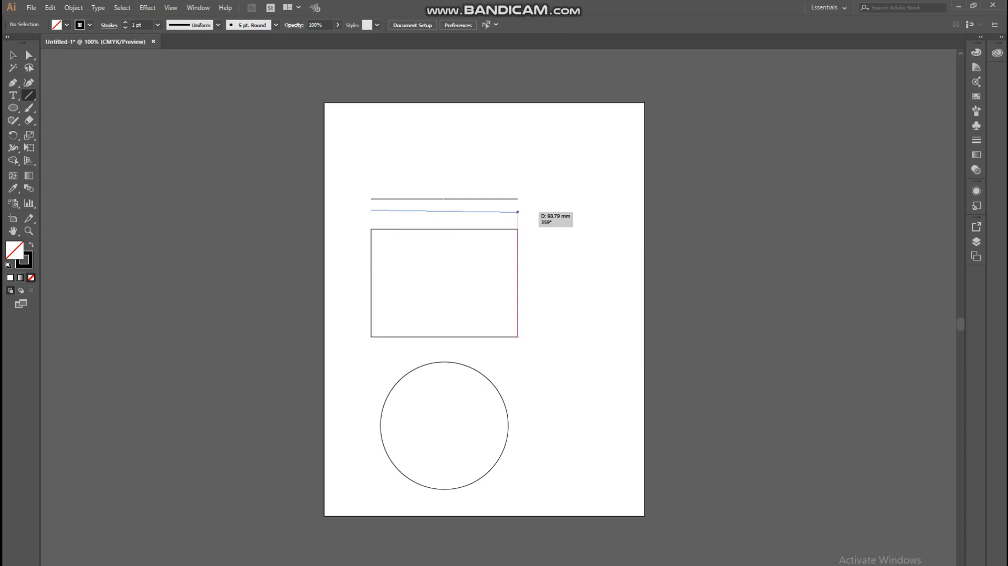
{"action": "mouse_move", "coordinate": [517, 212]}
{"action": "left_mouse_down"}
{"action": "mouse_move", "coordinate": [408, 210]}
{"action": "mouse_move", "coordinate": [518, 210]}
{"action": "left_mouse_up"}
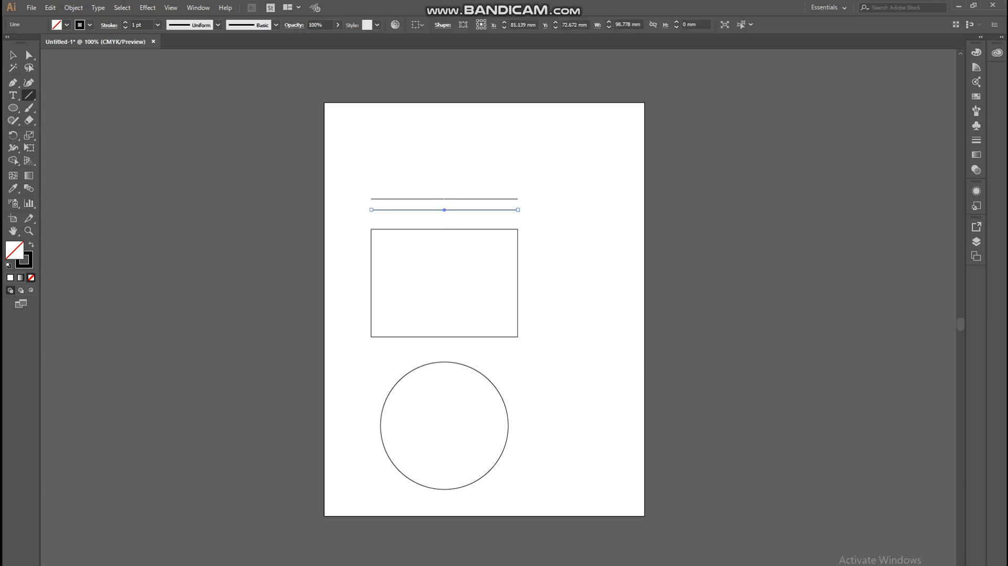
{"action": "key", "text": "v"}
{"action": "key", "text": "ctrl+shift+a"}
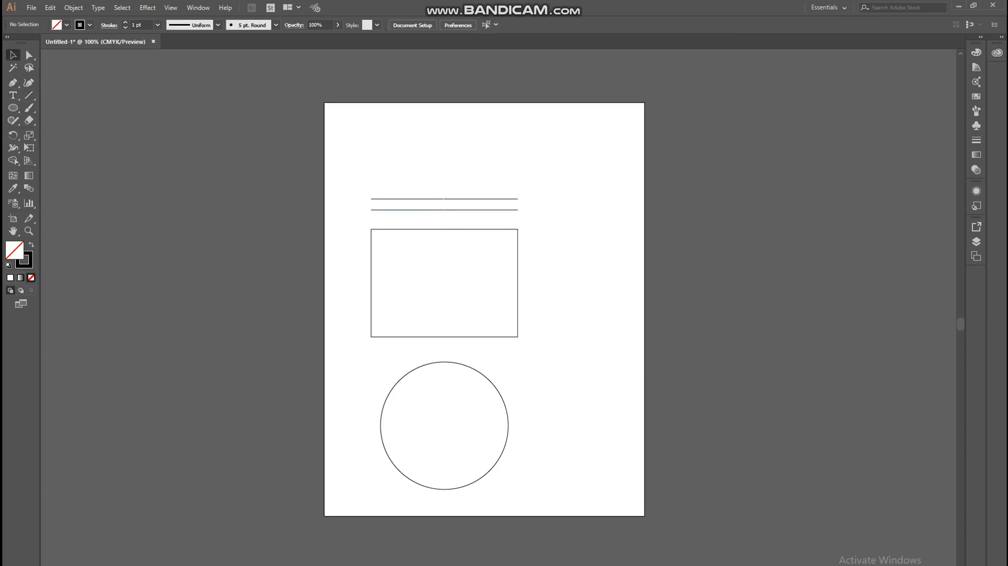
{"action": "left_click", "coordinate": [452, 209]}
{"action": "key", "text": "Delete"}
Try moving the rectangle's top edge slightly and its right edge out past the artboard with the Direct Selection tool
{"action": "left_click", "coordinate": [29, 55]}
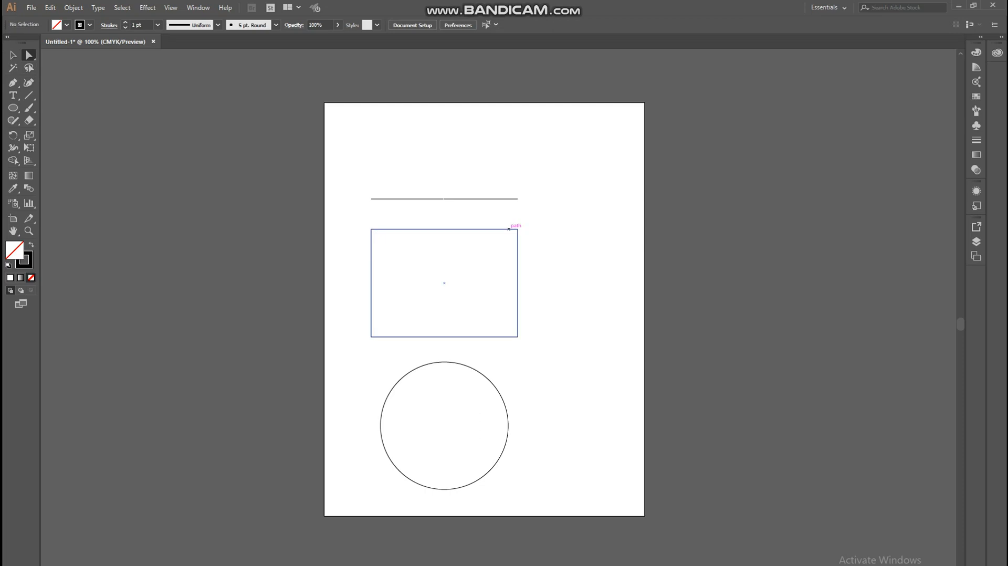
{"action": "mouse_move", "coordinate": [509, 229]}
{"action": "left_mouse_down"}
{"action": "mouse_move", "coordinate": [559, 230]}
{"action": "mouse_move", "coordinate": [508, 229]}
{"action": "left_mouse_up"}
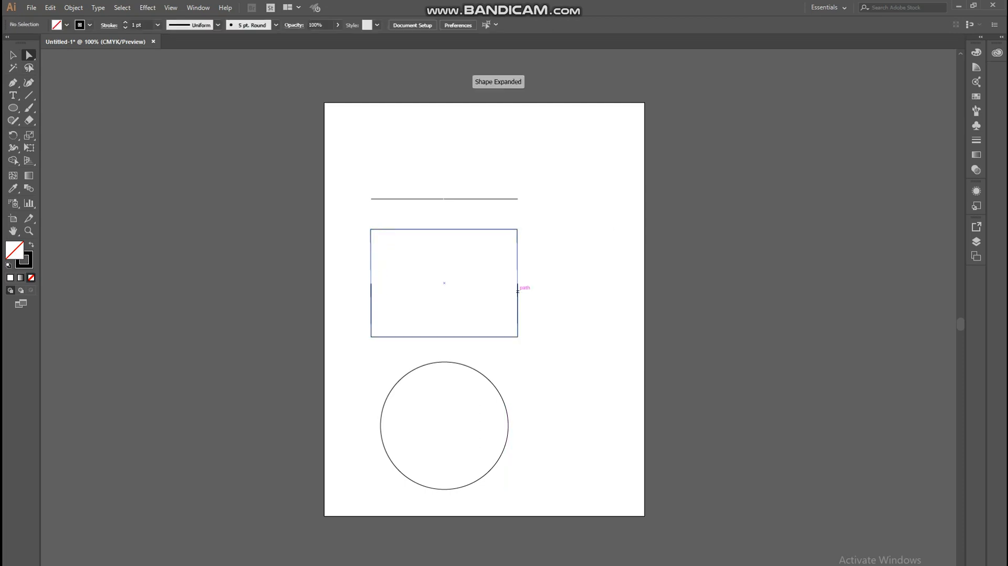
{"action": "left_click_drag", "start_coordinate": [517, 287], "coordinate": [651, 288]}
{"action": "key", "text": "ctrl+shift+a"}
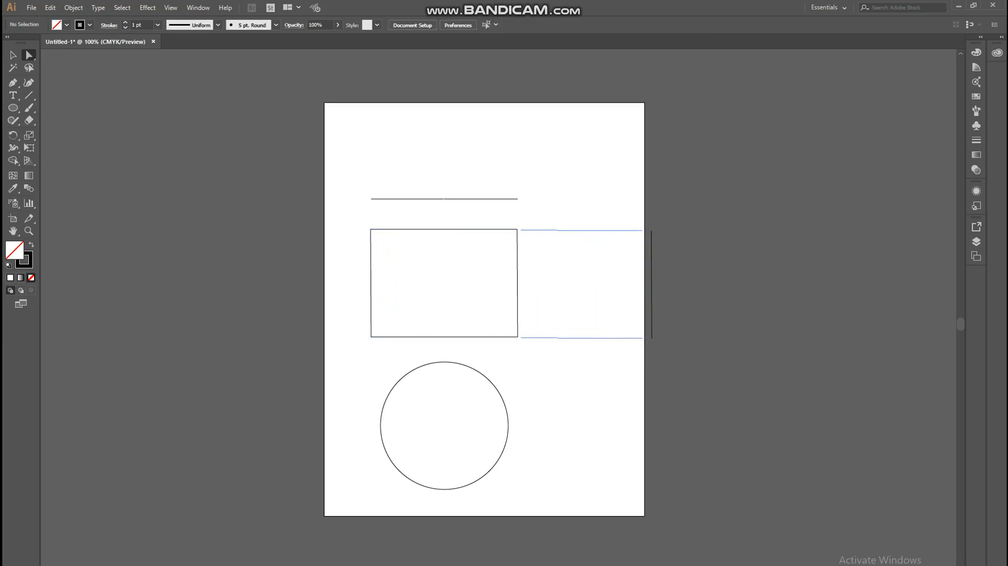
Undo the moves of the rectangle's edges and leave nothing selected
{"action": "key", "text": "ctrl+z"}
{"action": "key", "text": "ctrl+z"}
{"action": "key", "text": "ctrl+z"}
{"action": "key", "text": "ctrl+z"}
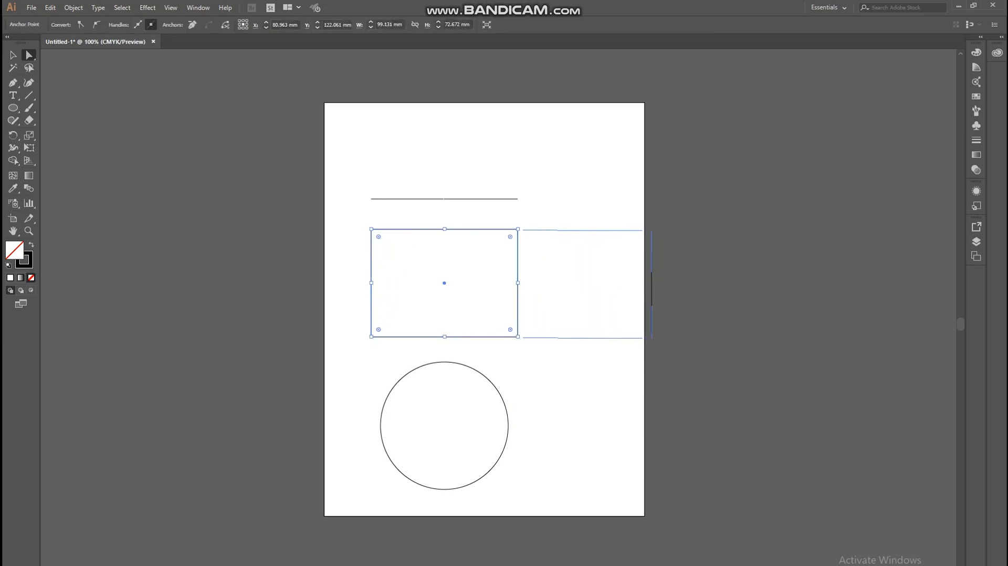
{"action": "key", "text": "ctrl+z"}
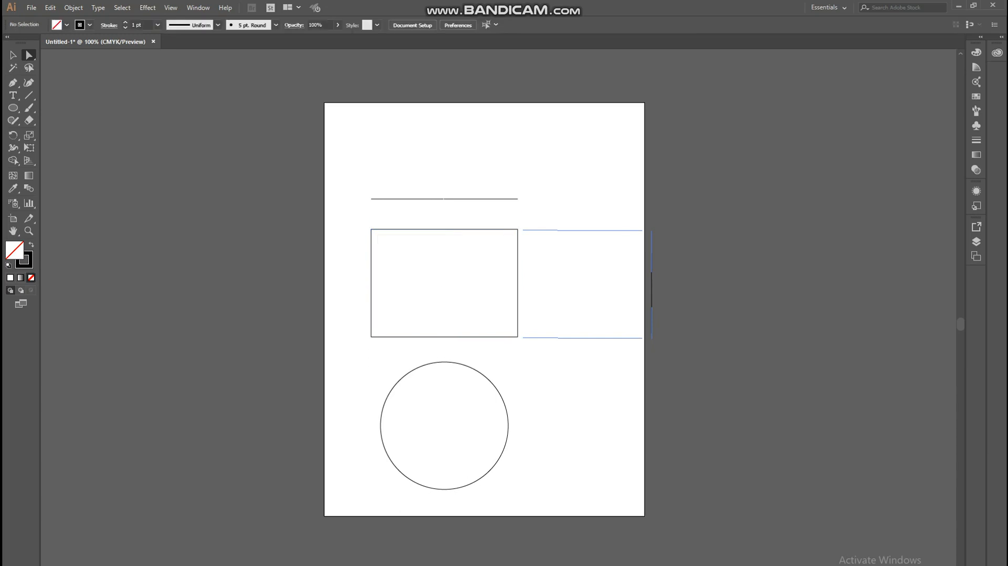
{"action": "key", "text": "v"}
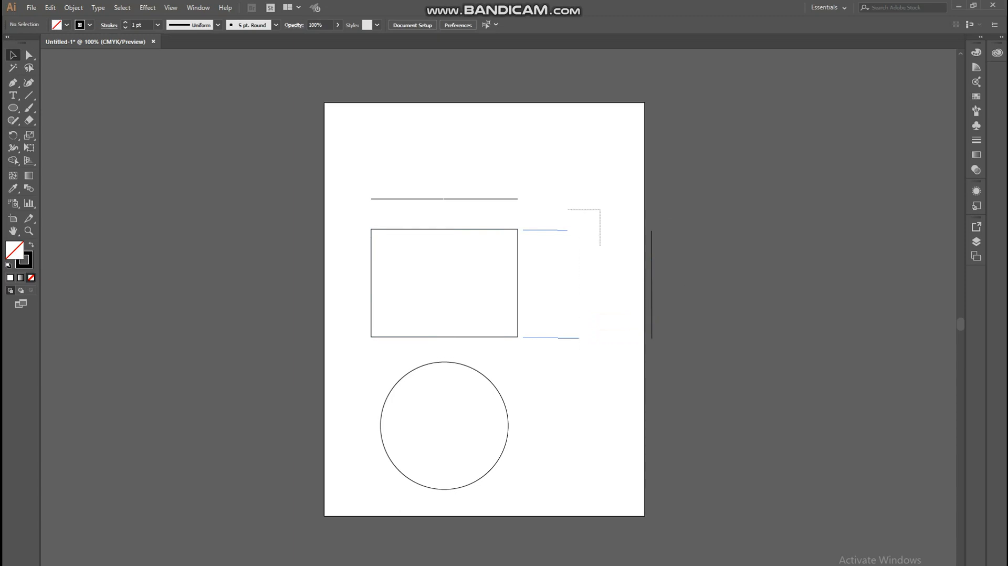
{"action": "left_click_drag", "start_coordinate": [568, 246], "coordinate": [522, 414]}
Directly select the rectangle's top edge, followed by the left end anchor of the line above it
{"action": "key", "text": "a"}
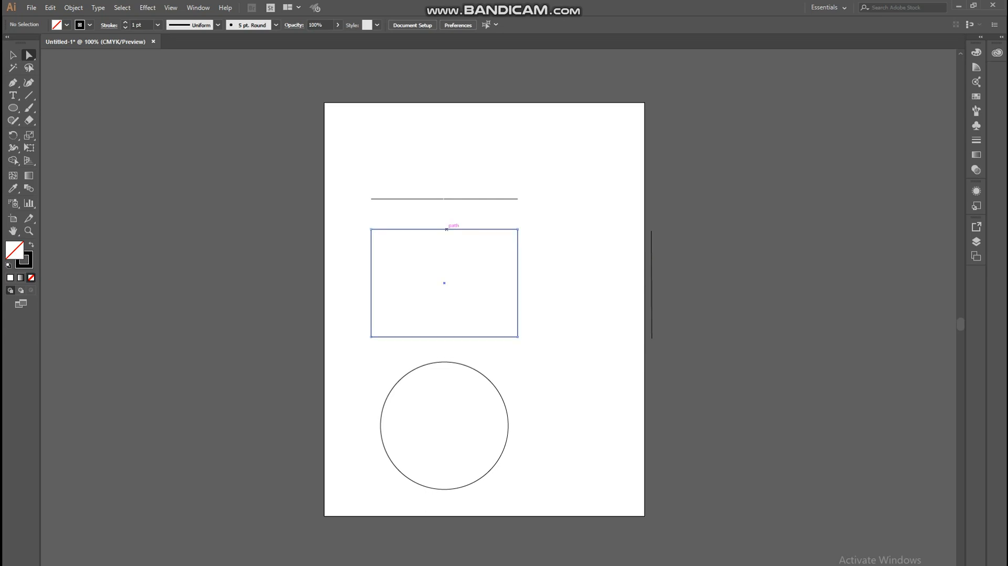
{"action": "mouse_move", "coordinate": [446, 230]}
{"action": "left_mouse_down"}
{"action": "mouse_move", "coordinate": [509, 229]}
{"action": "mouse_move", "coordinate": [446, 229]}
{"action": "left_mouse_up"}
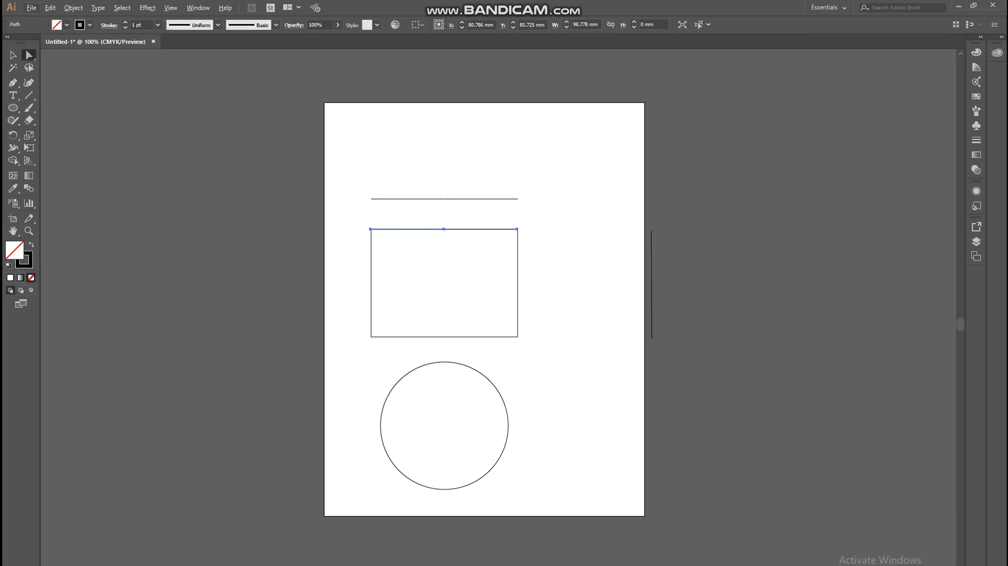
{"action": "scroll", "coordinate": [484, 315], "scroll_direction": "up", "scroll_amount": 2}
{"action": "key", "text": "ctrl+equal"}
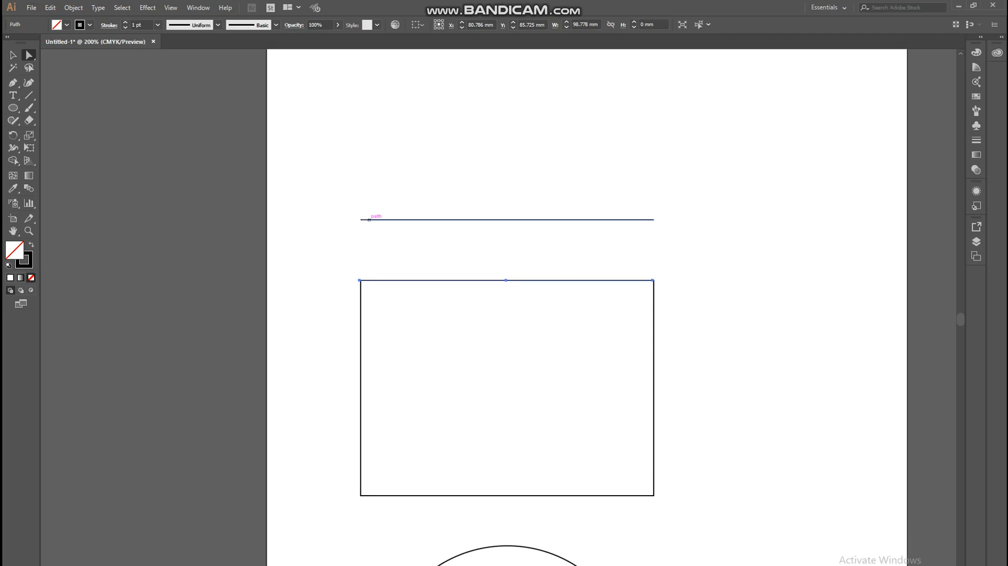
{"action": "left_click", "coordinate": [361, 219]}
{"action": "left_click", "coordinate": [361, 219]}
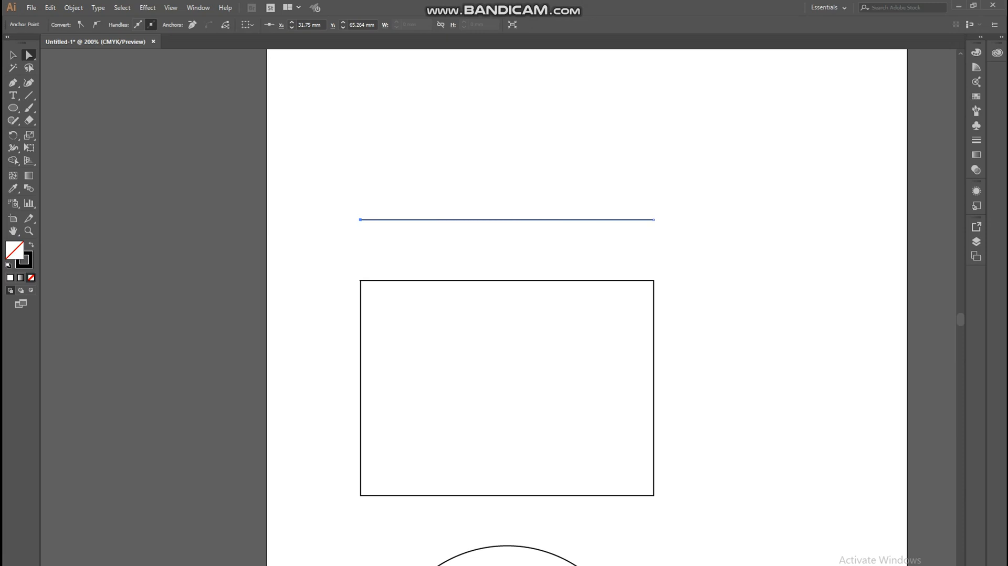
Set the stroke of the line above the rectangle to None and select the line's right end anchor
{"action": "key", "text": "x"}
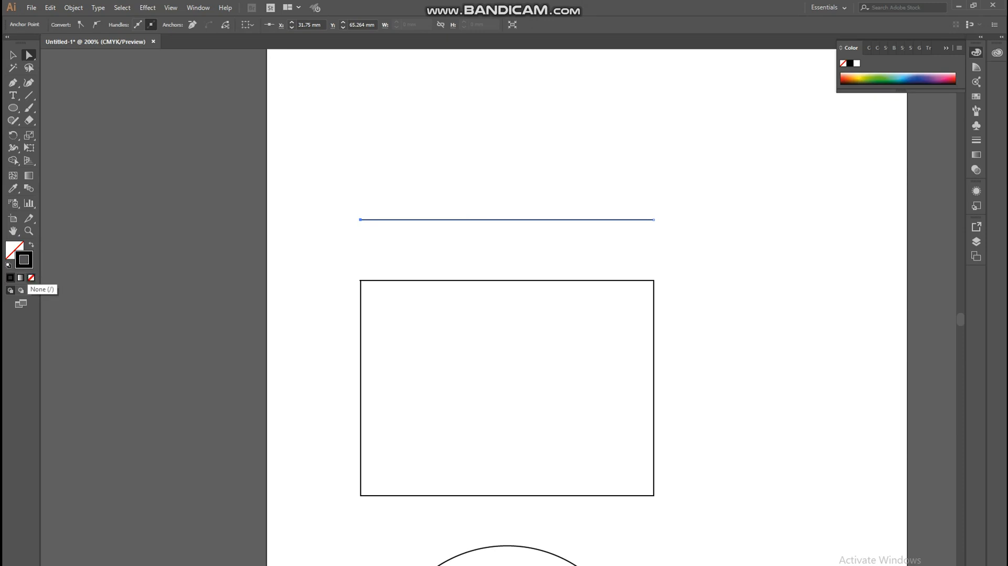
{"action": "left_click", "coordinate": [31, 277]}
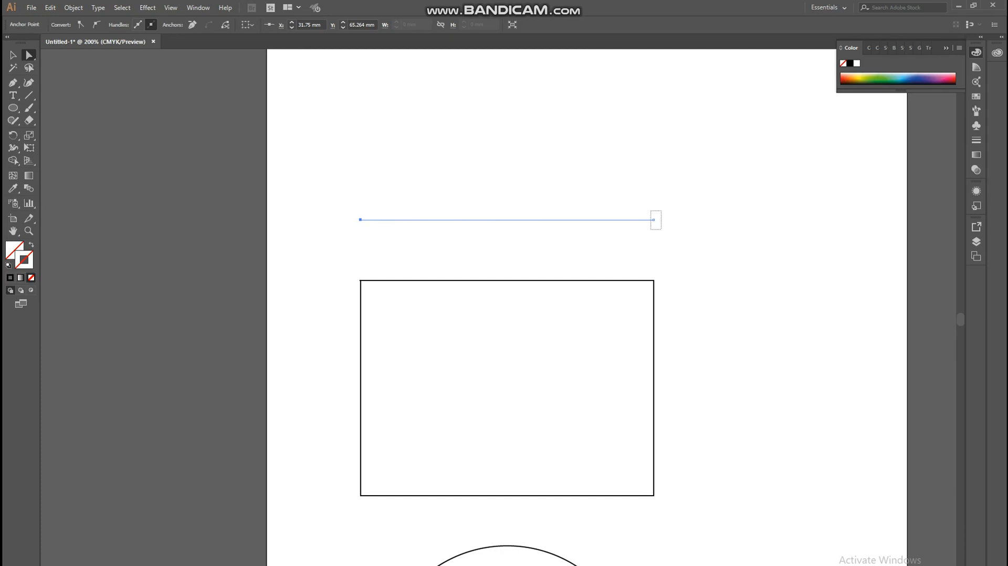
{"action": "left_click", "coordinate": [653, 219]}
Select the whole strokeless line above the rectangle and restore its solid black stroke
{"action": "left_click", "coordinate": [171, 7]}
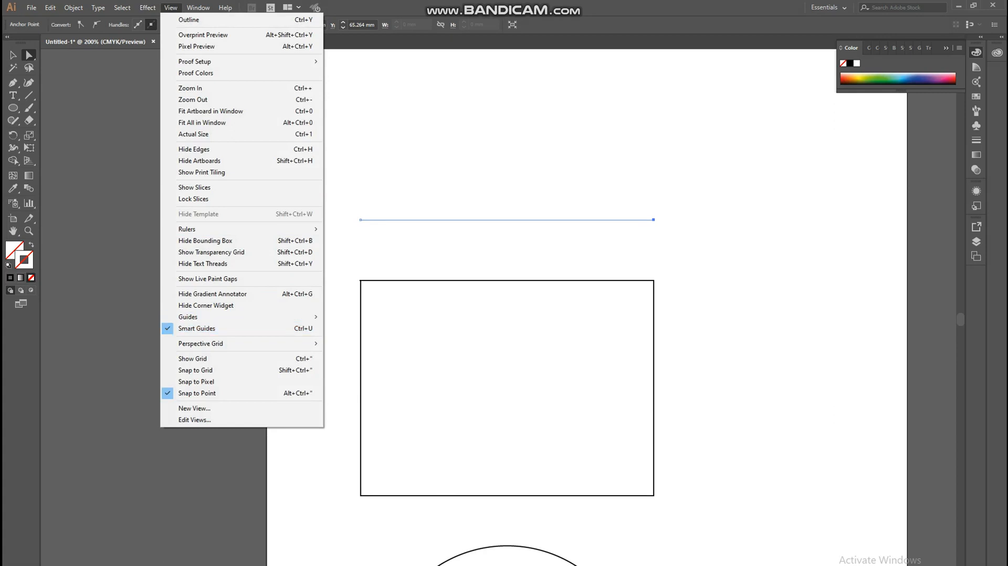
{"action": "left_click", "coordinate": [366, 280]}
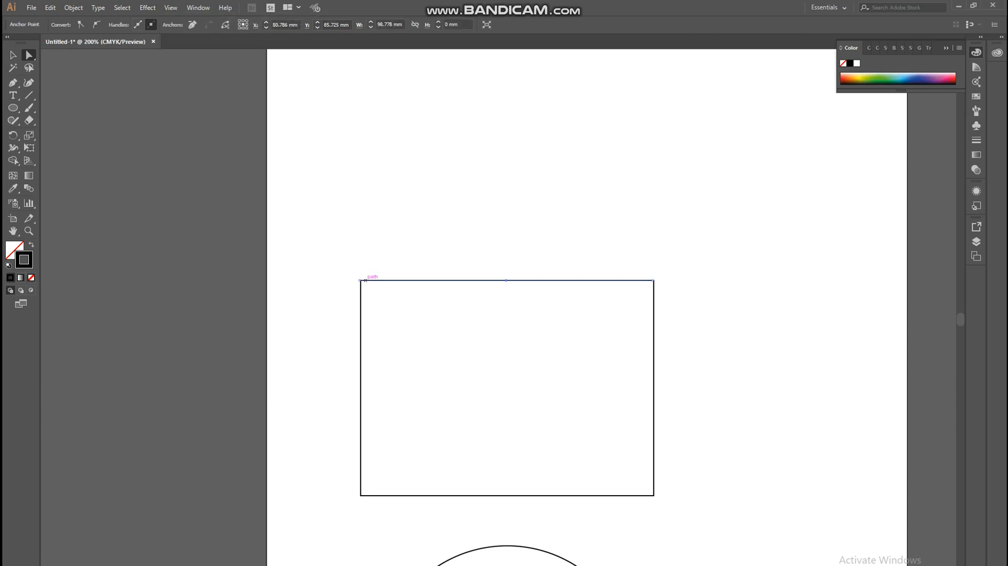
{"action": "left_click", "coordinate": [421, 219]}
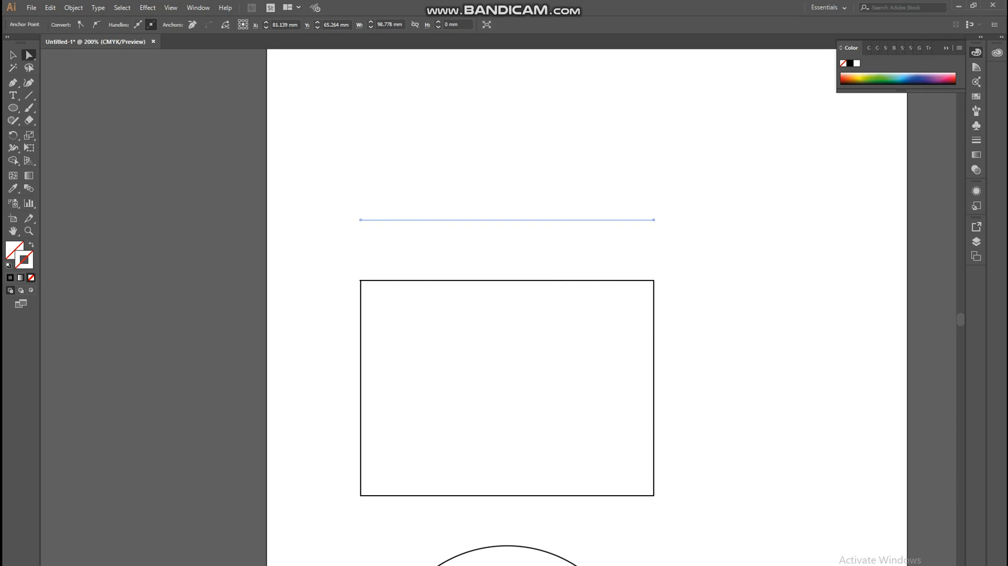
{"action": "left_click", "coordinate": [10, 278]}
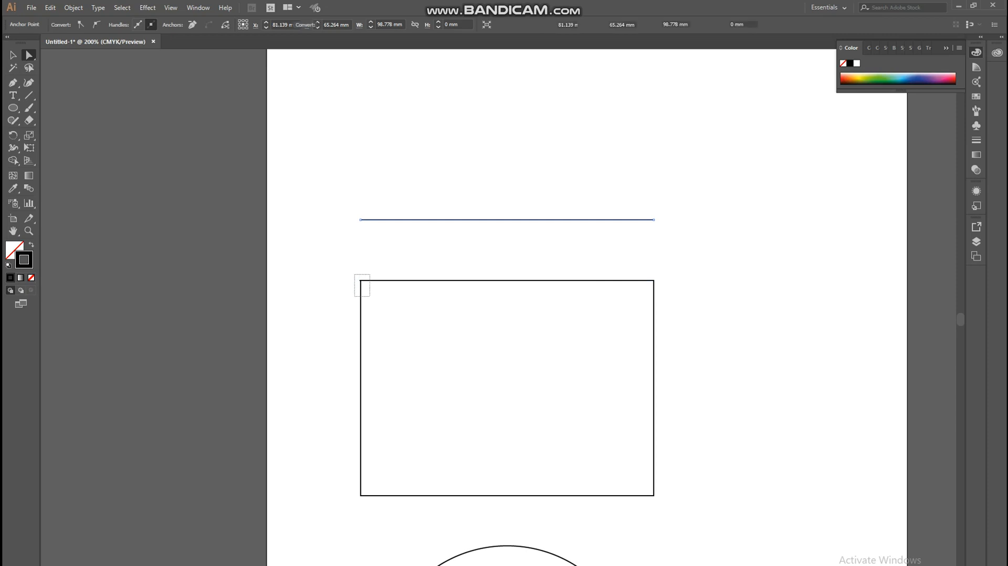
Pull the rectangle's upper-left corner outward and shift its top edge right and slightly down, forming a trapezoid about 124 mm wide
{"action": "left_click", "coordinate": [360, 280]}
{"action": "left_click_drag", "start_coordinate": [360, 280], "coordinate": [286, 280]}
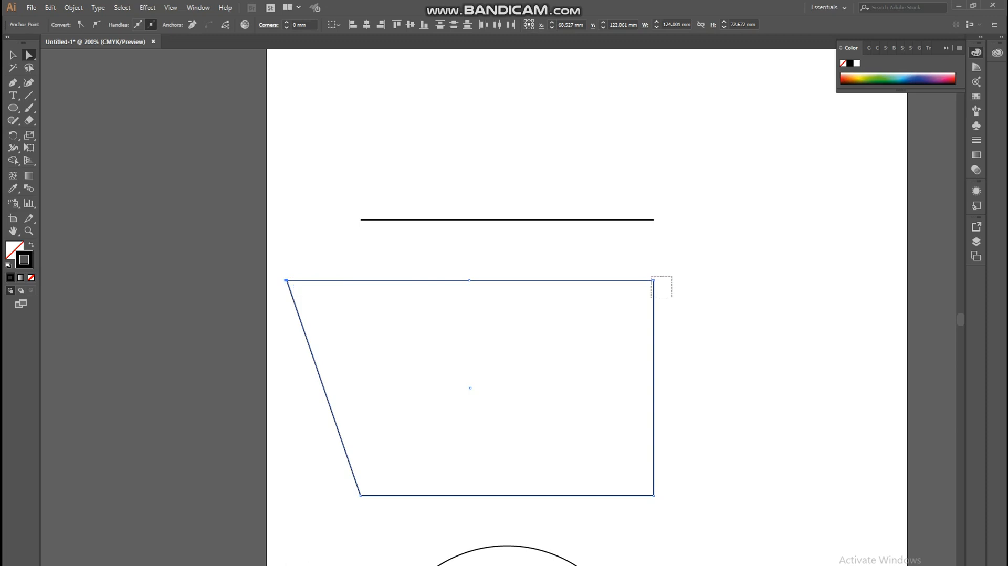
{"action": "left_click", "coordinate": [653, 280], "text": "shift"}
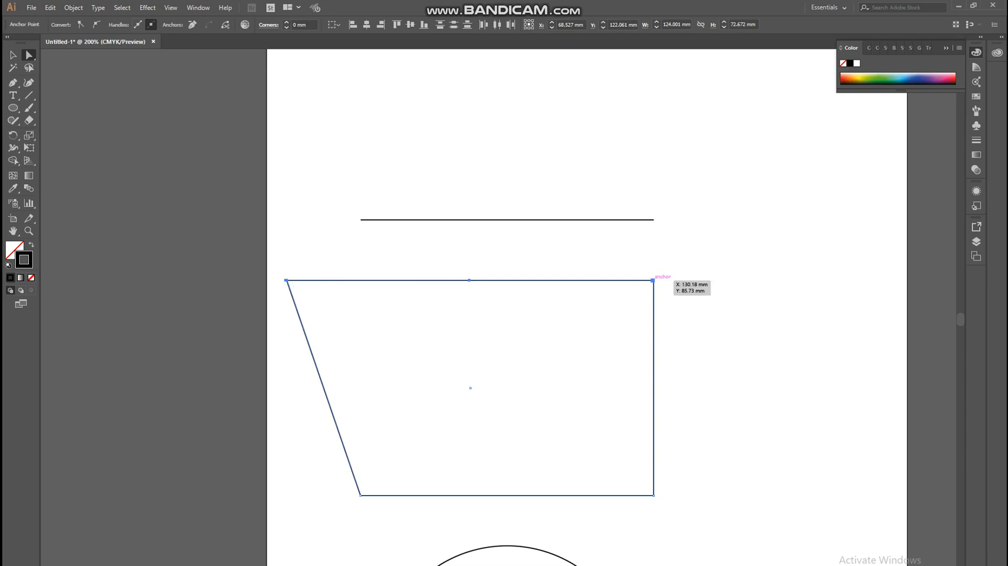
{"action": "left_click_drag", "start_coordinate": [653, 281], "coordinate": [702, 285]}
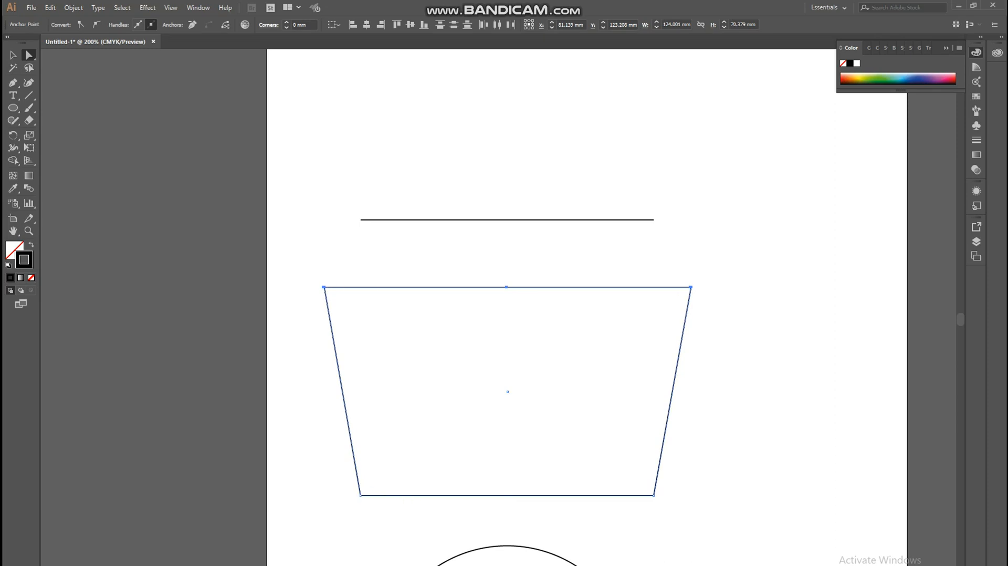
Collapse the trapezoid into a wedge by moving its lower corners to about (114, 111) and (124, 104) mm and its left corner down and outward
{"action": "left_click", "coordinate": [360, 495]}
{"action": "left_click_drag", "start_coordinate": [360, 495], "coordinate": [604, 354]}
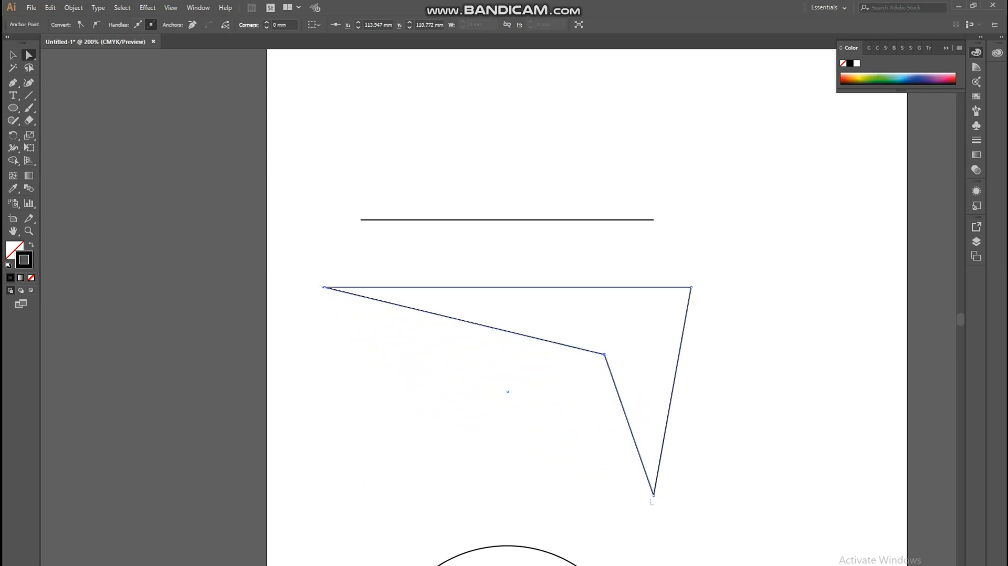
{"action": "left_click", "coordinate": [653, 493]}
{"action": "left_click_drag", "start_coordinate": [652, 493], "coordinate": [634, 334]}
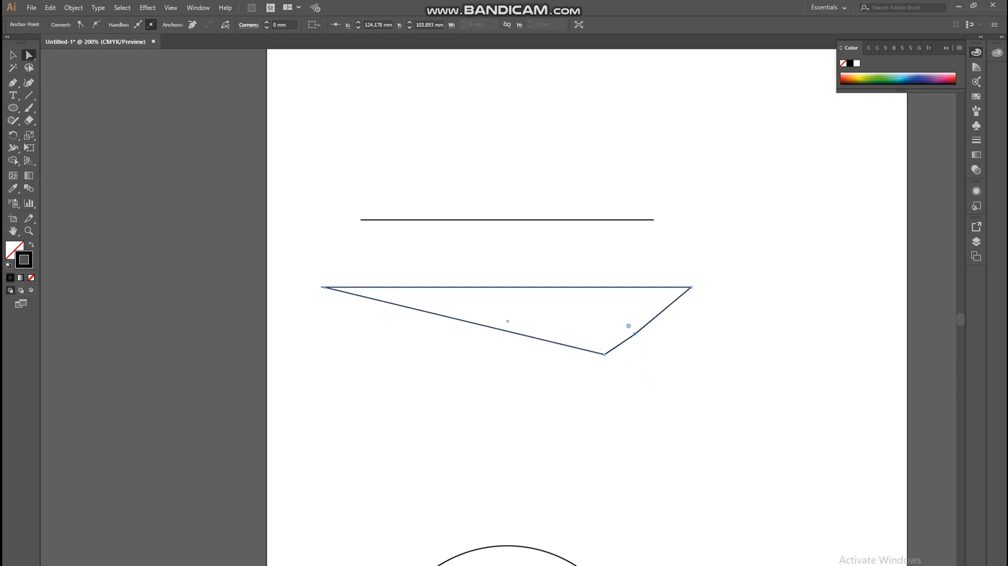
{"action": "left_click", "coordinate": [323, 287]}
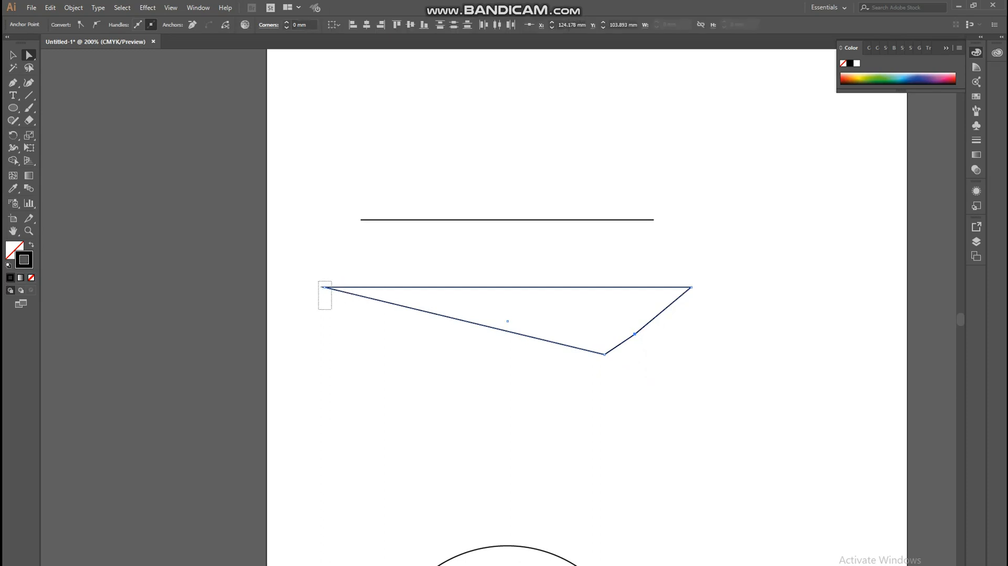
{"action": "left_click_drag", "start_coordinate": [323, 287], "coordinate": [294, 331]}
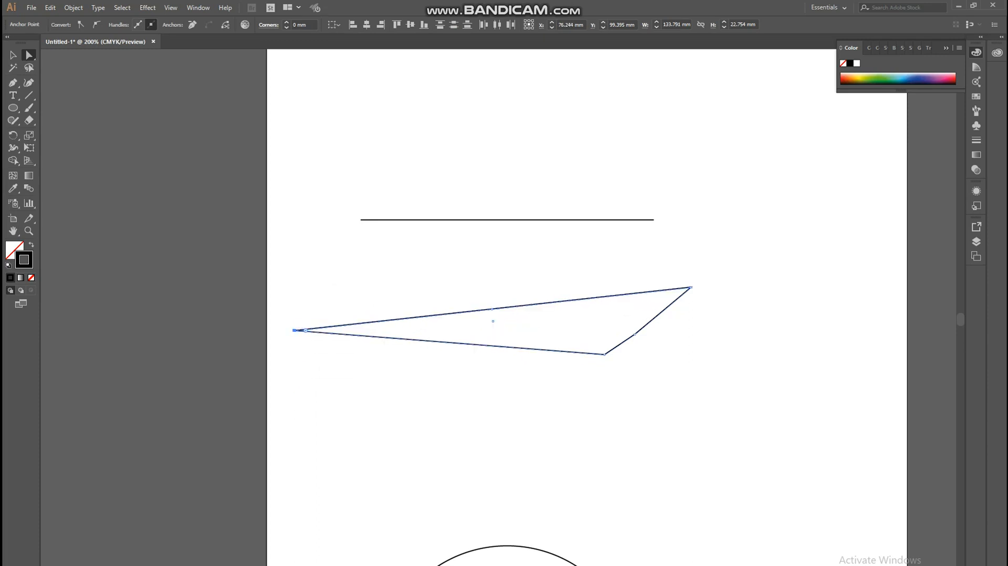
Move the separate straight line lying on the wedge's top edge up and left, off the shape
{"action": "left_click", "coordinate": [492, 309]}
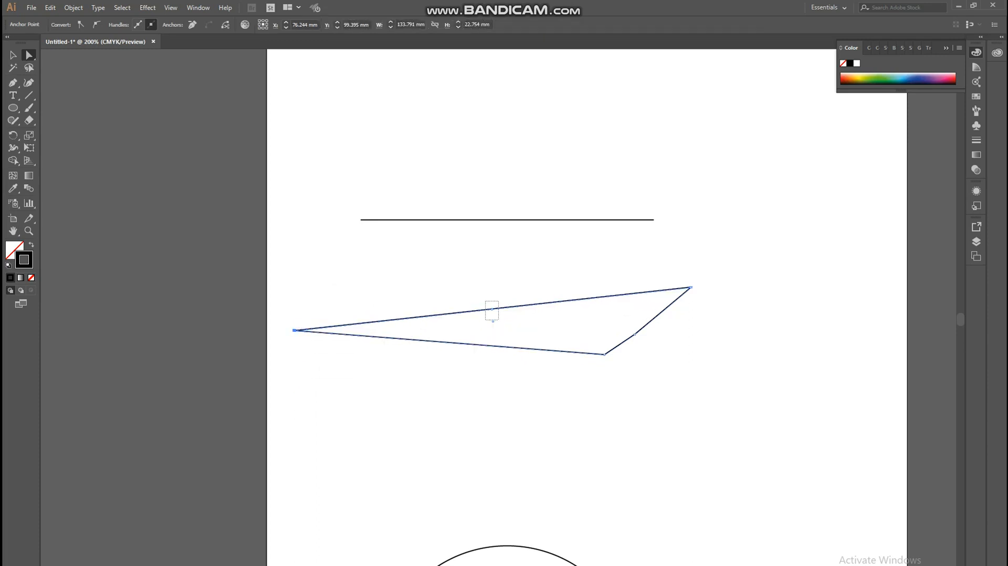
{"action": "left_click_drag", "start_coordinate": [492, 309], "coordinate": [466, 311]}
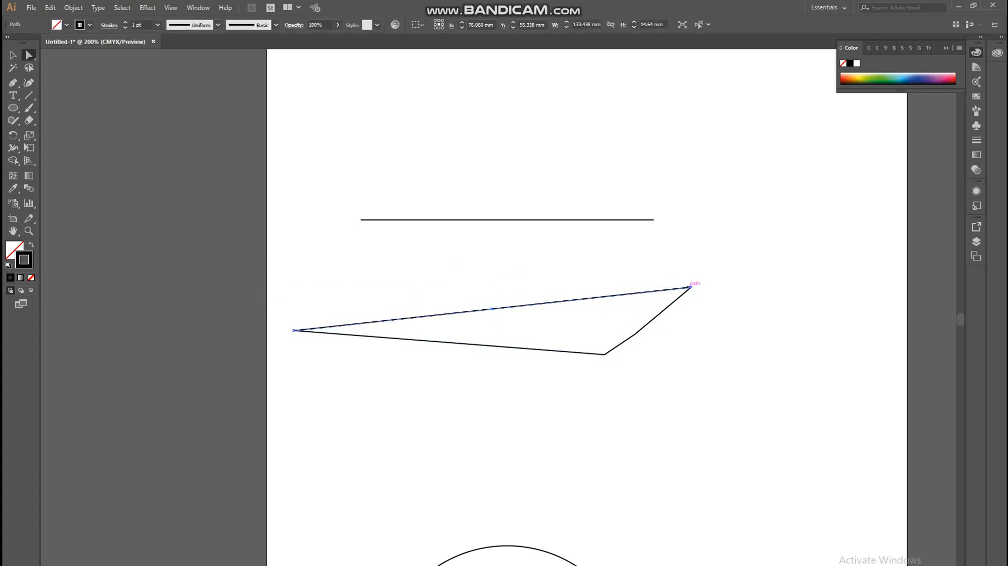
{"action": "left_click_drag", "start_coordinate": [690, 287], "coordinate": [662, 256]}
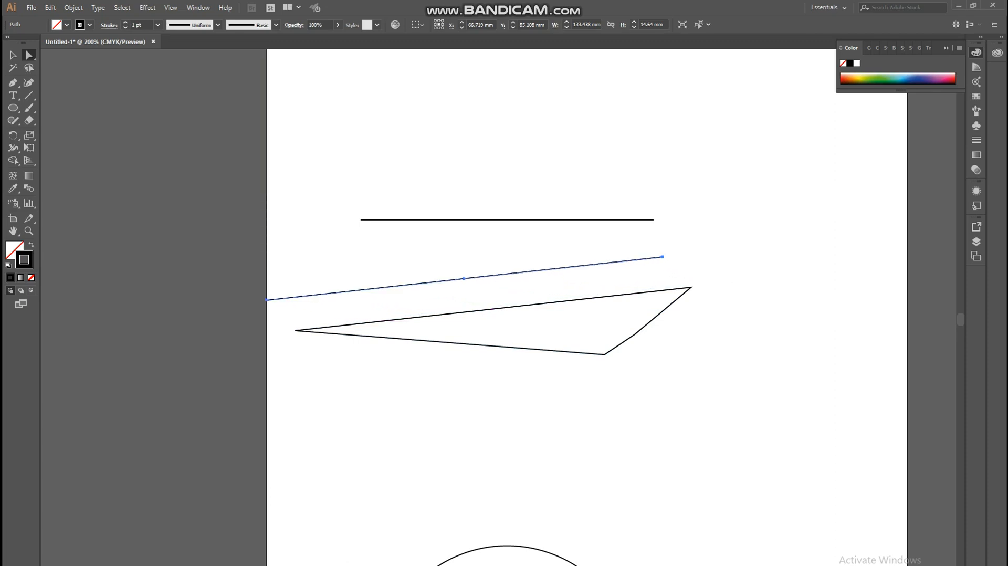
Reposition the wedge's anchors to form a wide four-sided shape with its upper-right corner at about X 147, Y 76 mm
{"action": "left_click", "coordinate": [643, 293]}
{"action": "left_click_drag", "start_coordinate": [643, 293], "coordinate": [303, 257]}
{"action": "left_click_drag", "start_coordinate": [635, 333], "coordinate": [704, 250]}
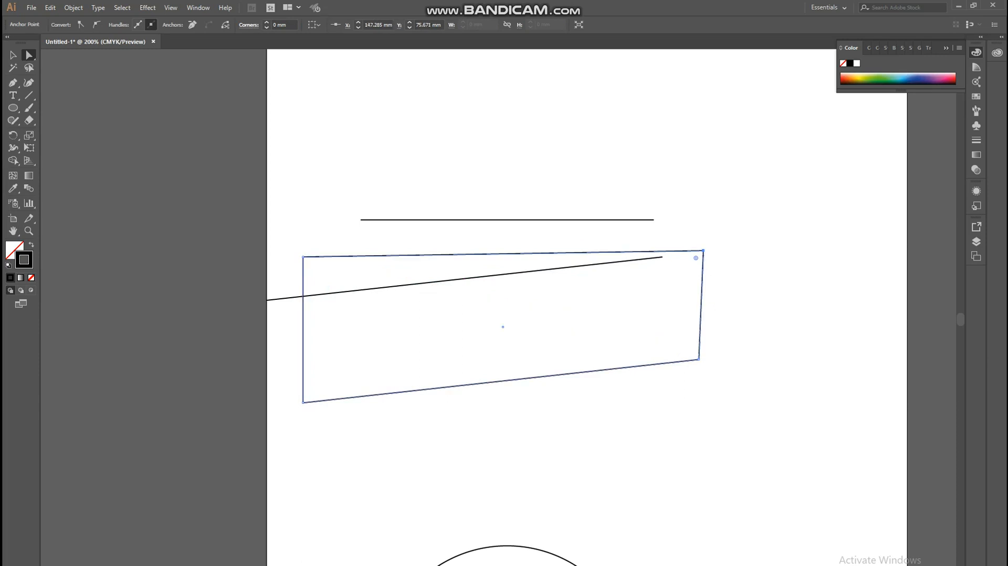
Pull the four-sided shape's lower corners downward, the lower-left to about X 12, Y 138 mm, and delete the slanted line crossing it
{"action": "left_click_drag", "start_coordinate": [699, 359], "coordinate": [714, 418]}
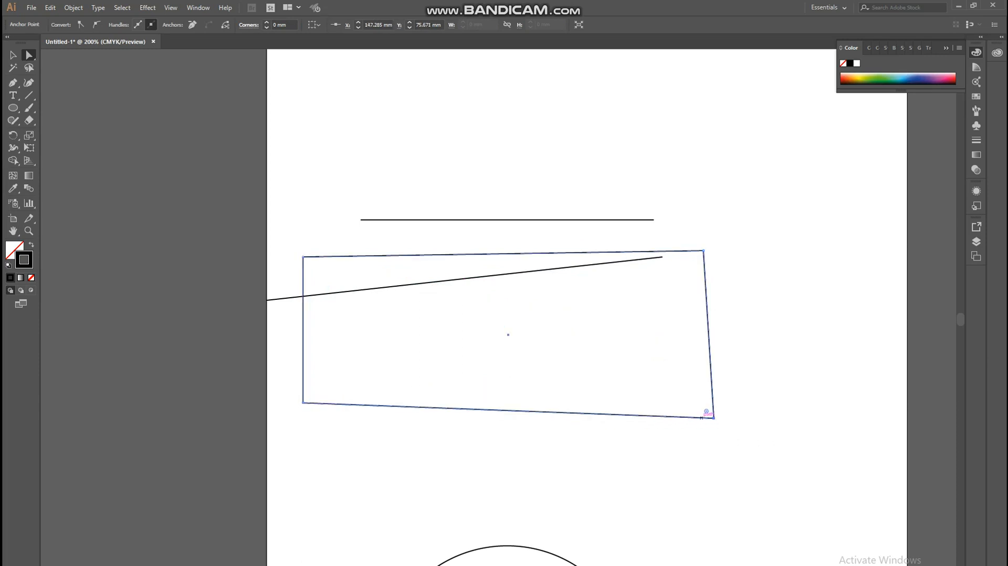
{"action": "left_click_drag", "start_coordinate": [303, 403], "coordinate": [303, 434]}
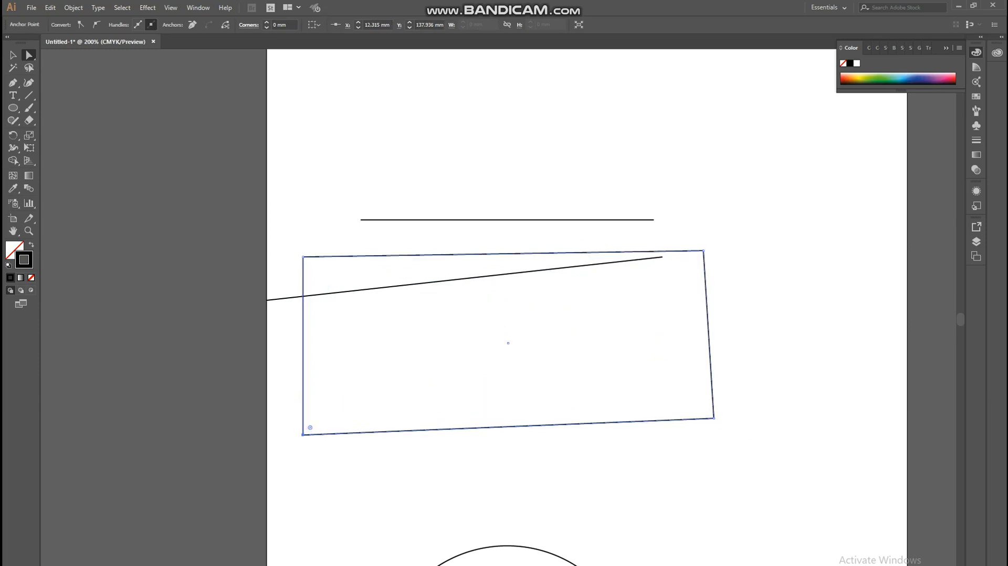
{"action": "left_click", "coordinate": [375, 288]}
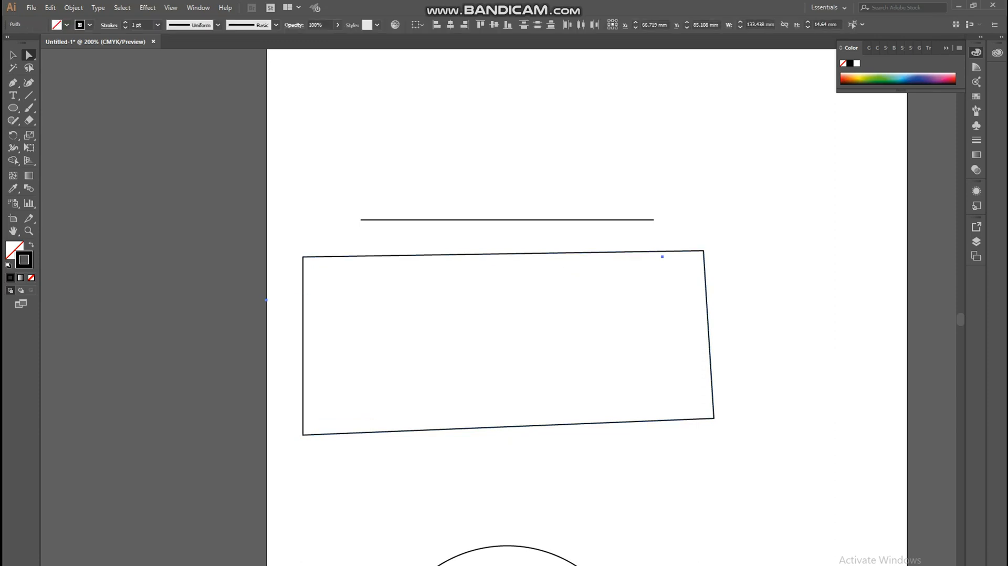
Check whether Smart Guides are enabled among the view options
{"action": "left_click", "coordinate": [704, 251]}
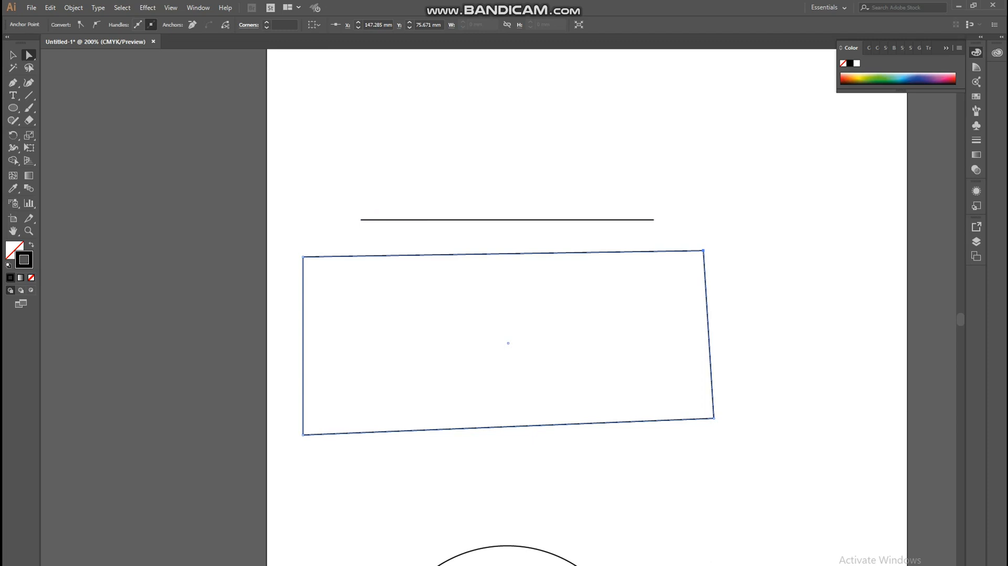
{"action": "left_click", "coordinate": [170, 7]}
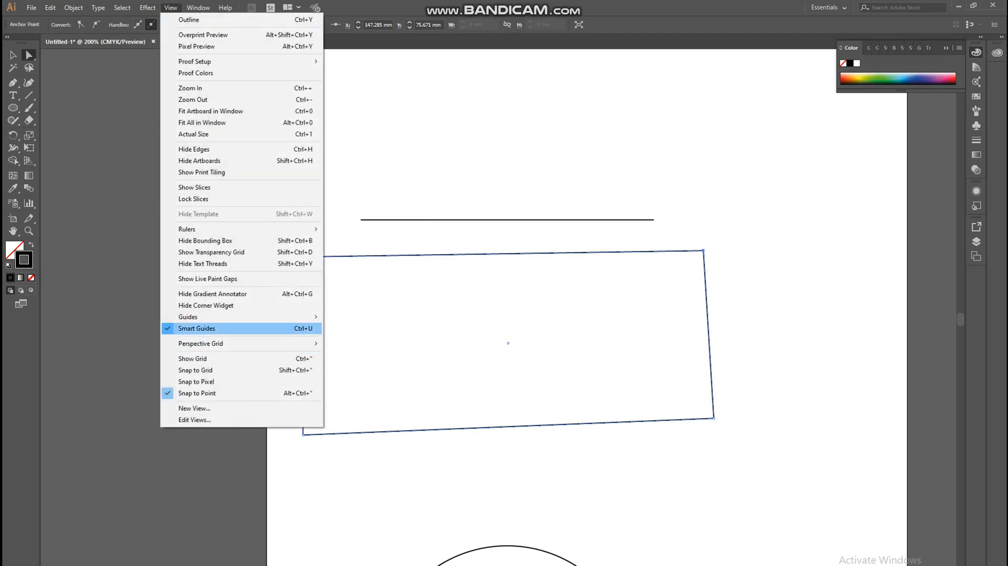
{"action": "left_click", "coordinate": [368, 383]}
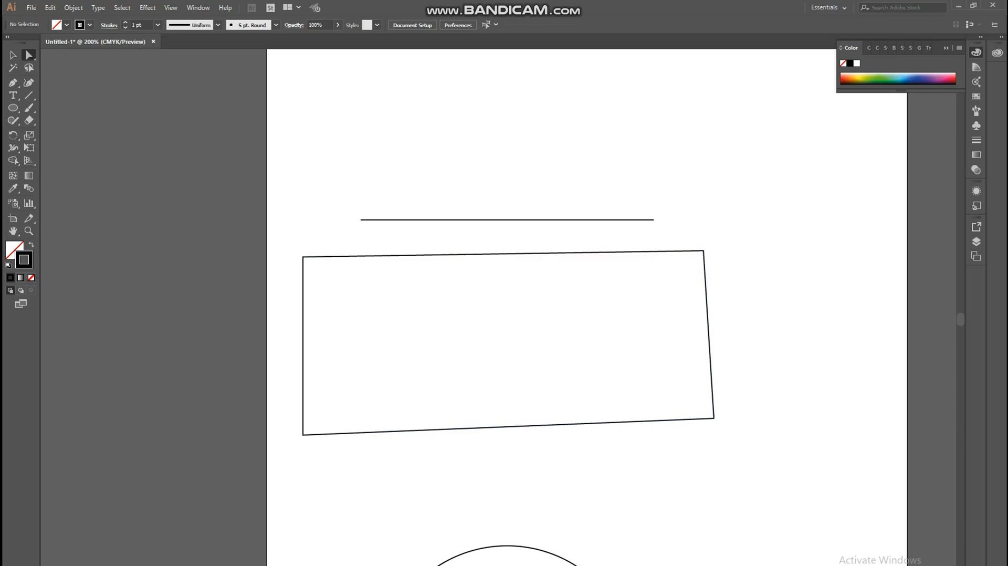
Select all four corner anchors of the shape and move it right and down to about X 88, Y 109 mm
{"action": "left_click", "coordinate": [303, 434]}
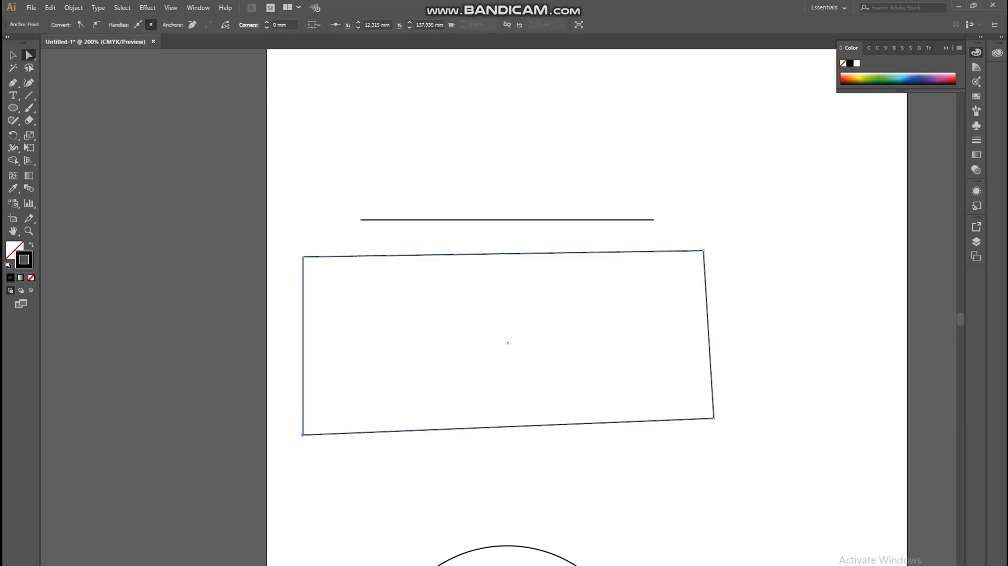
{"action": "left_click", "coordinate": [303, 257], "text": "shift"}
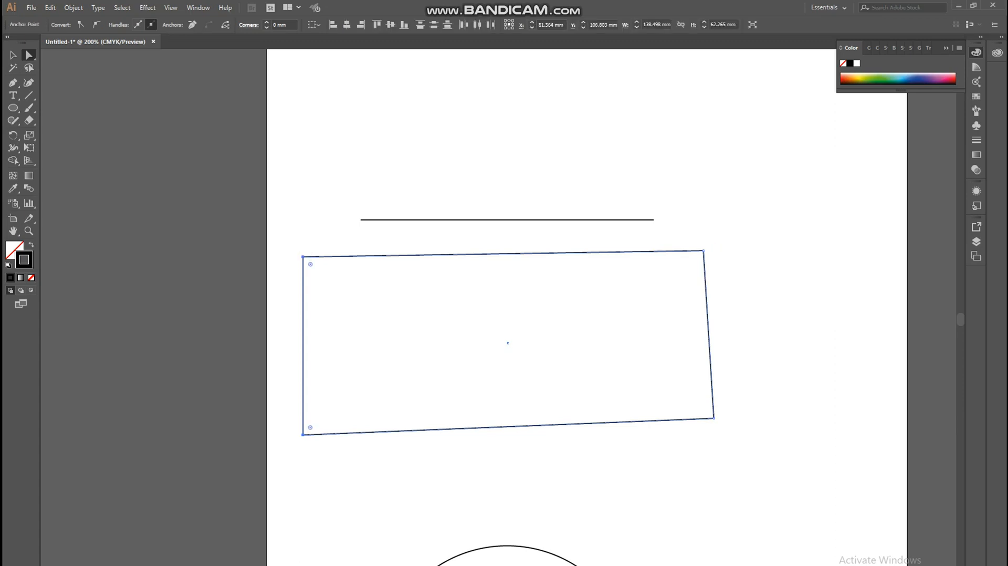
{"action": "left_click", "coordinate": [703, 251], "text": "shift"}
{"action": "left_click", "coordinate": [714, 418], "text": "shift"}
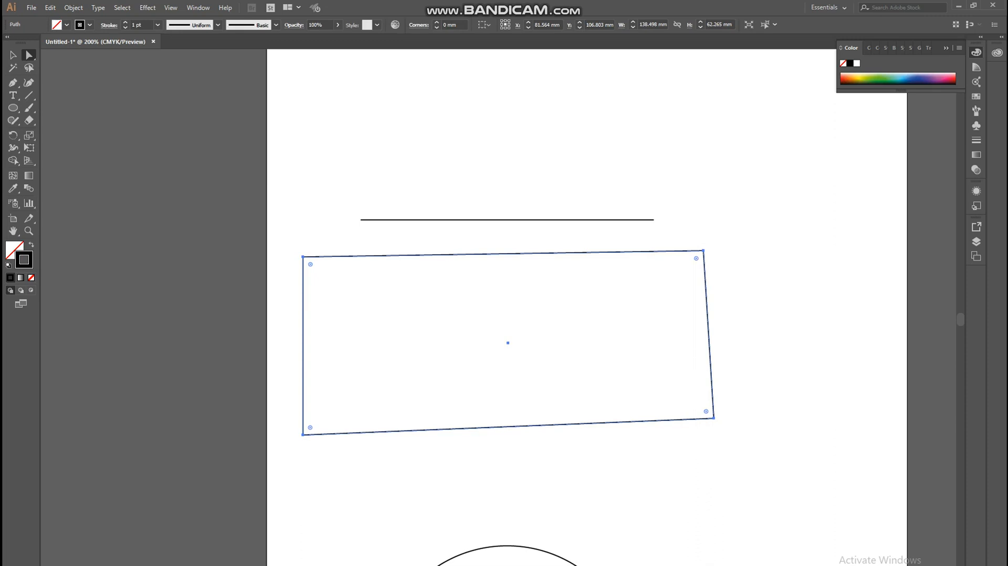
{"action": "left_click_drag", "start_coordinate": [713, 418], "coordinate": [733, 425]}
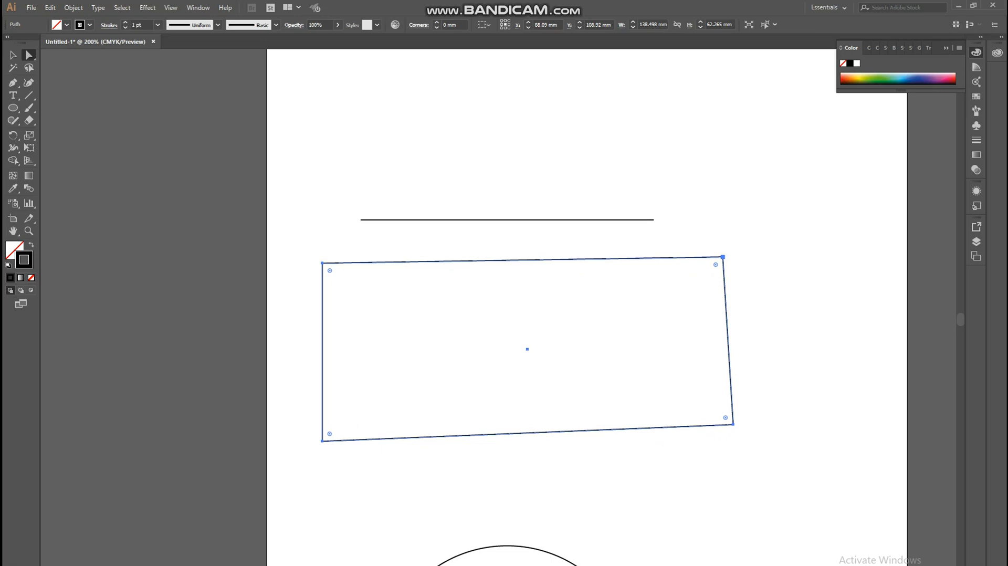
{"action": "mouse_move", "coordinate": [716, 265]}
{"action": "left_mouse_down"}
{"action": "mouse_move", "coordinate": [716, 277]}
{"action": "mouse_move", "coordinate": [687, 294]}
{"action": "mouse_move", "coordinate": [723, 256]}
{"action": "left_mouse_up"}
{"action": "key", "text": "ctrl+shift+a"}
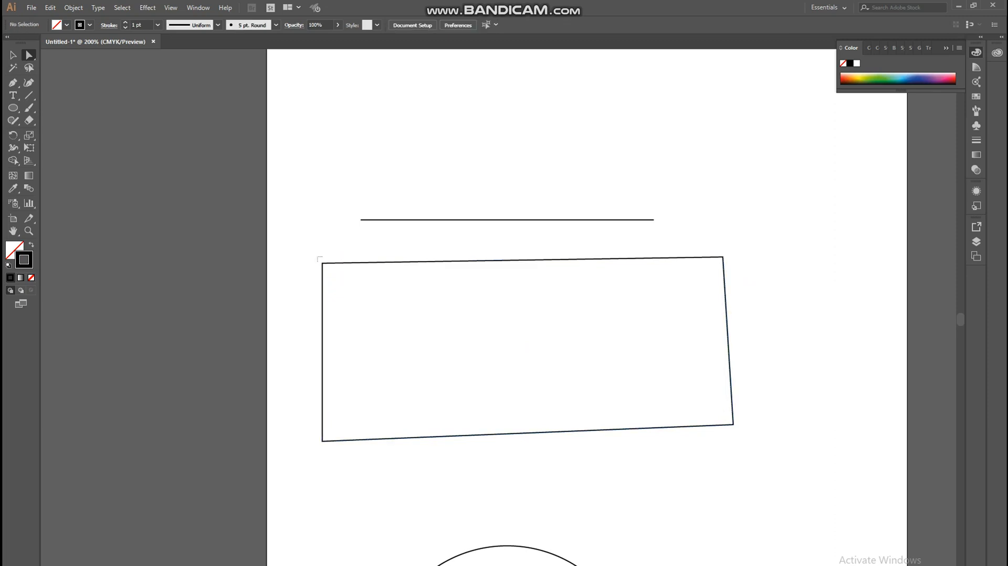
{"action": "left_click", "coordinate": [322, 262]}
{"action": "mouse_move", "coordinate": [330, 271]}
{"action": "left_mouse_down"}
{"action": "mouse_move", "coordinate": [357, 297]}
{"action": "mouse_move", "coordinate": [330, 270]}
{"action": "left_mouse_up"}
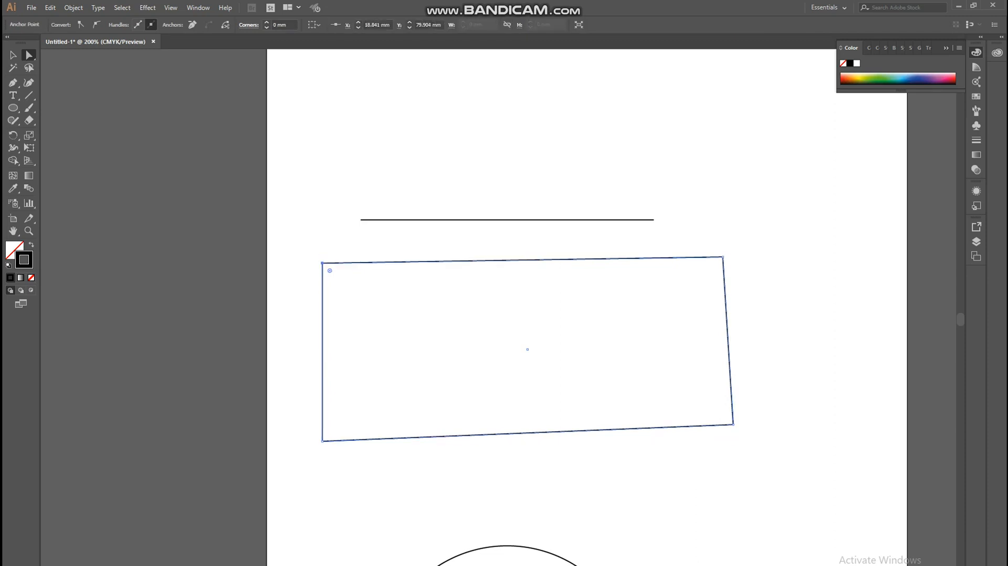
{"action": "left_click", "coordinate": [323, 262]}
{"action": "key", "text": "alt+Tab"}
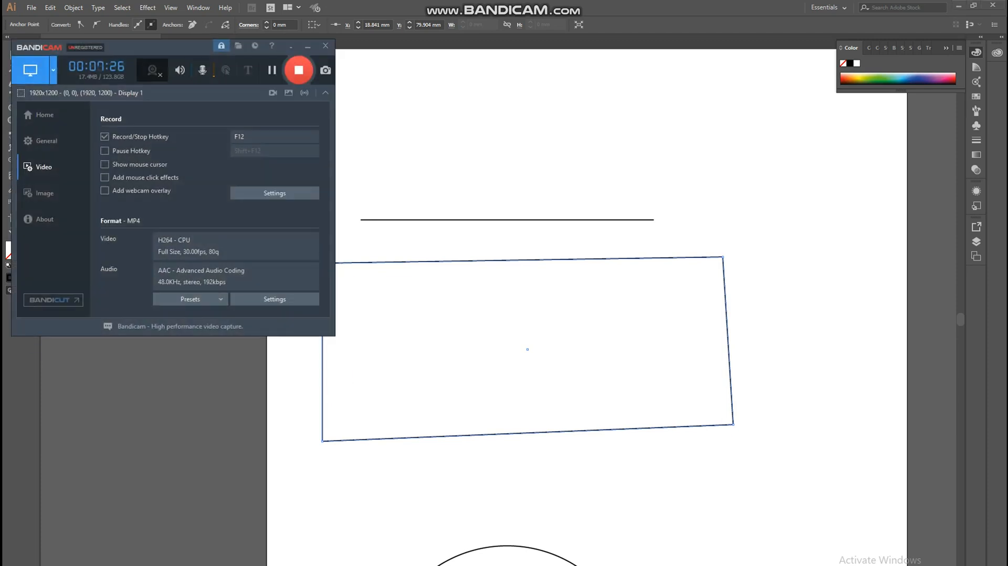
{"action": "key", "text": "alt+Tab"}
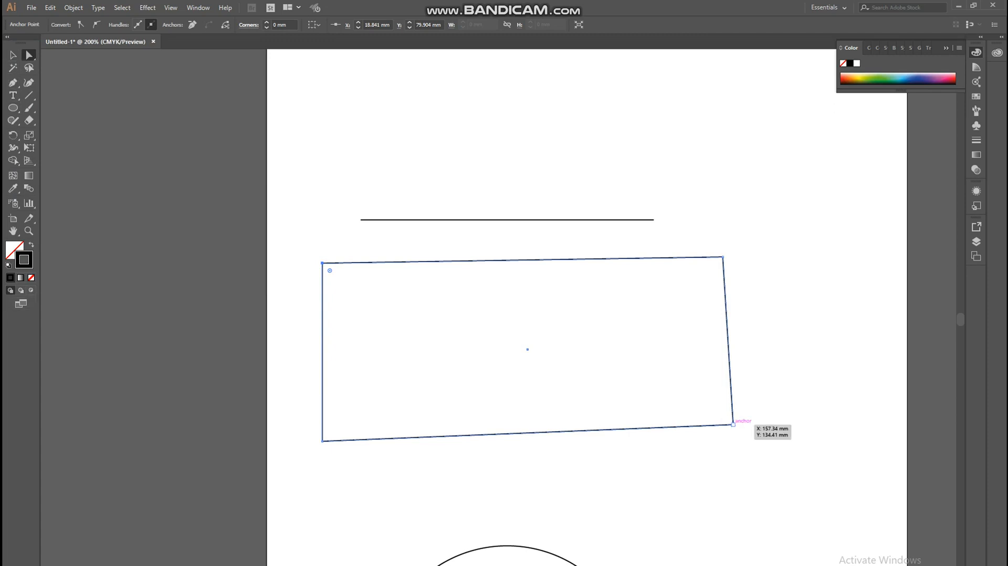
Adjust the shape's corner anchors to form a near-rectangle about 140 mm wide and 64 mm high
{"action": "mouse_move", "coordinate": [734, 424]}
{"action": "left_mouse_down"}
{"action": "mouse_move", "coordinate": [686, 454]}
{"action": "mouse_move", "coordinate": [727, 440]}
{"action": "left_mouse_up"}
{"action": "left_click_drag", "start_coordinate": [322, 263], "coordinate": [324, 256]}
{"action": "left_click_drag", "start_coordinate": [322, 441], "coordinate": [322, 446]}
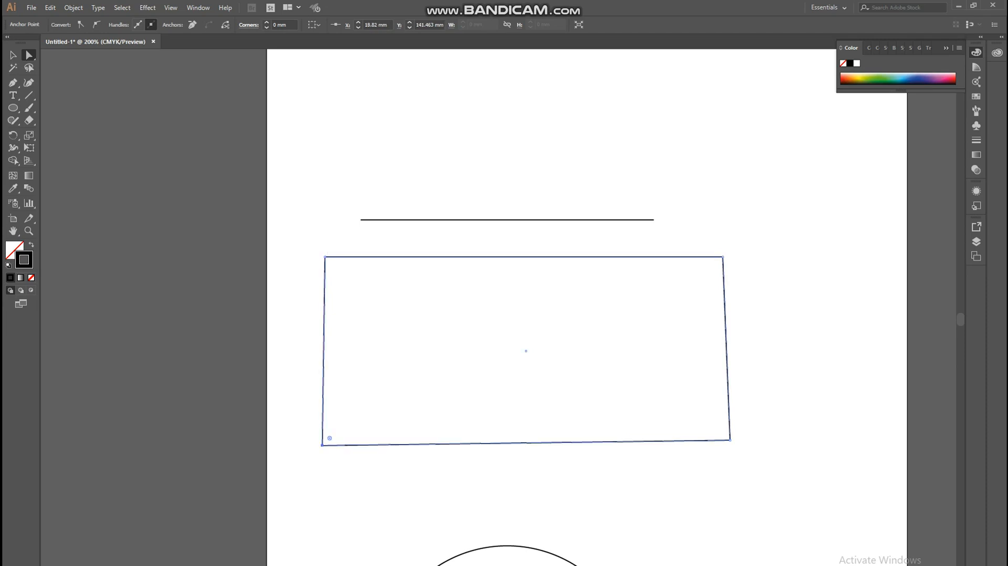
{"action": "scroll", "coordinate": [174, 261], "scroll_direction": "down", "scroll_amount": 2}
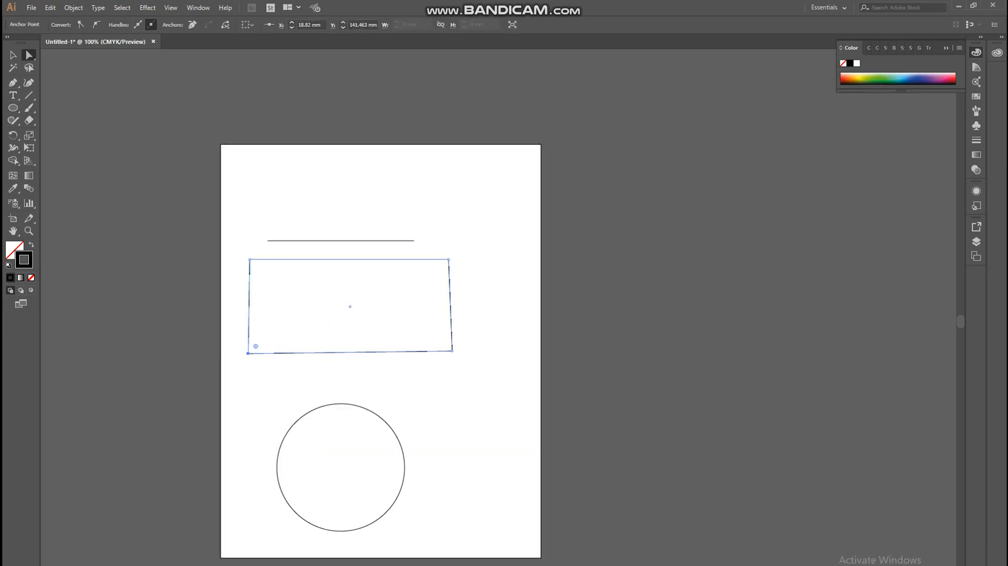
{"action": "left_click_drag", "start_coordinate": [174, 262], "coordinate": [283, 291]}
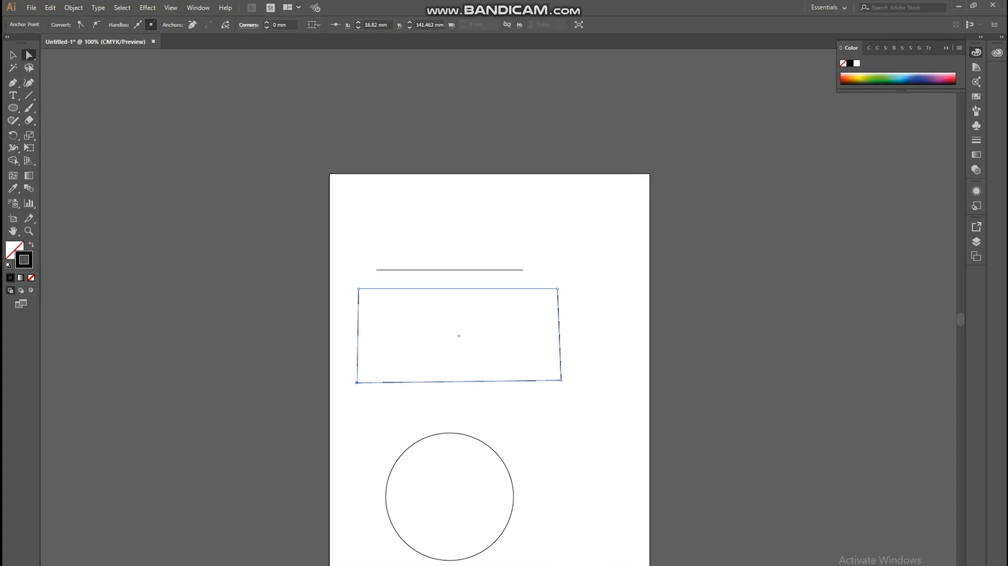
{"action": "left_click_drag", "start_coordinate": [558, 288], "coordinate": [561, 288]}
{"action": "left_click_drag", "start_coordinate": [560, 380], "coordinate": [564, 380]}
Try duplicating the whole near-rectangular shape to its right, and delete the original shape
{"action": "left_click_drag", "start_coordinate": [343, 276], "coordinate": [591, 415]}
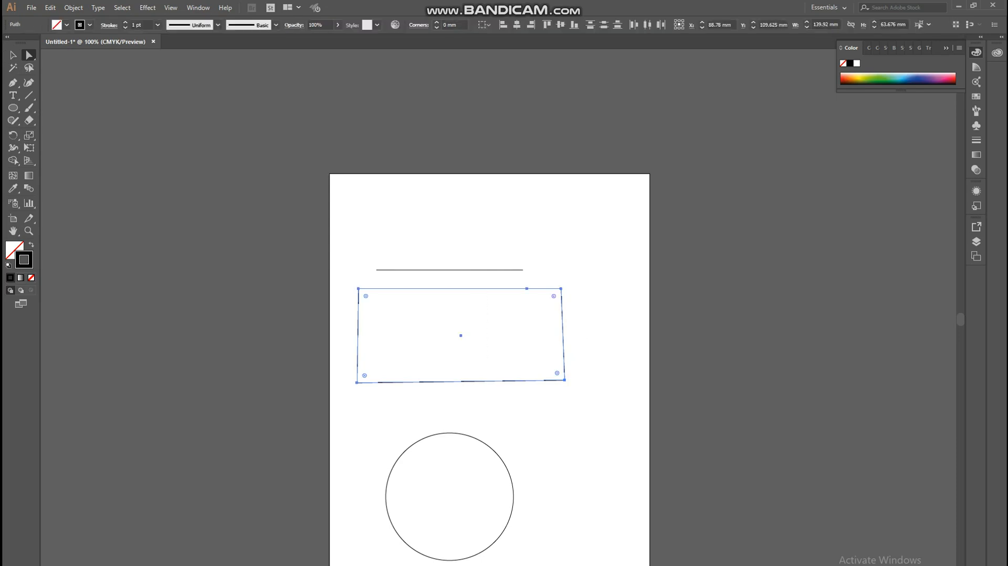
{"action": "left_click_drag", "start_coordinate": [461, 334], "coordinate": [678, 335]}
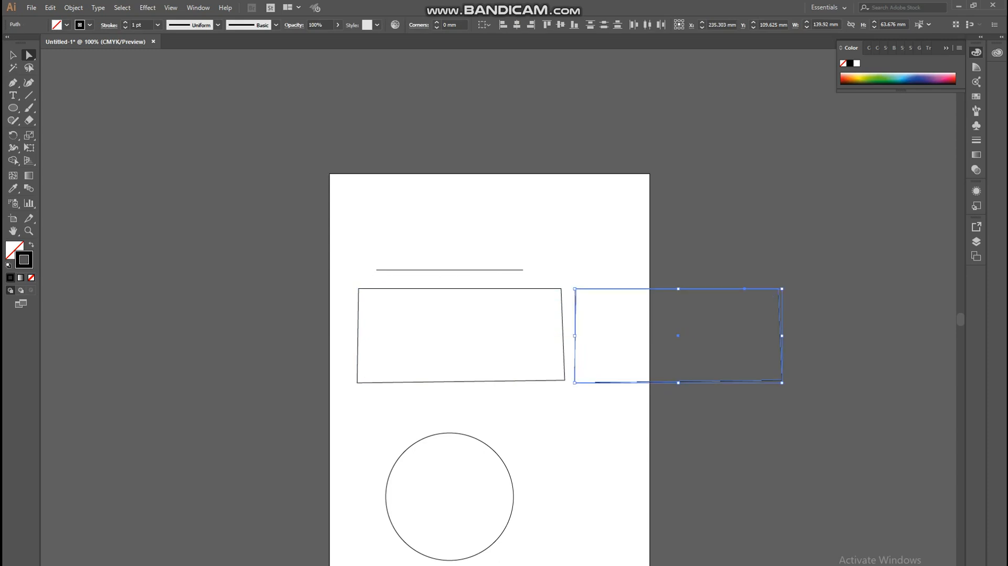
{"action": "key", "text": "ctrl+z"}
{"action": "key", "text": "Delete"}
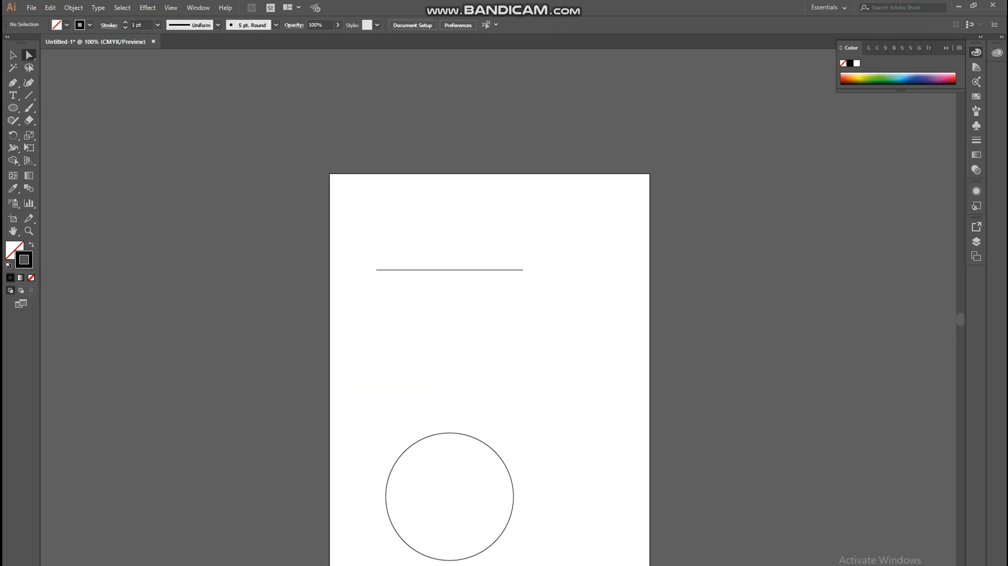
Draw a square about 79 mm wide and place it between the horizontal line and the circle
{"action": "left_click_drag", "start_coordinate": [13, 107], "coordinate": [57, 106]}
{"action": "left_click_drag", "start_coordinate": [376, 301], "coordinate": [451, 313]}
{"action": "key", "text": "v"}
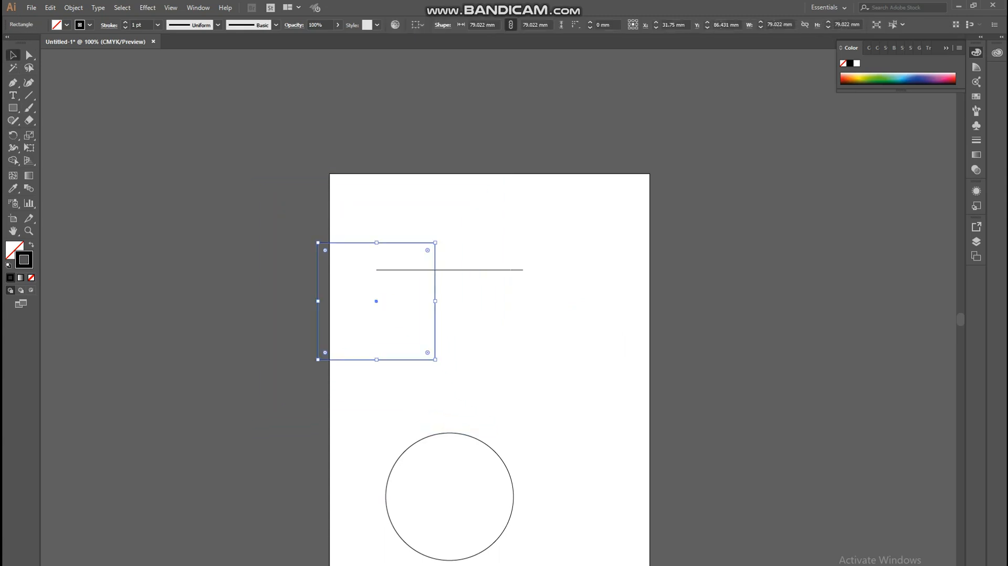
{"action": "left_click_drag", "start_coordinate": [374, 300], "coordinate": [445, 351]}
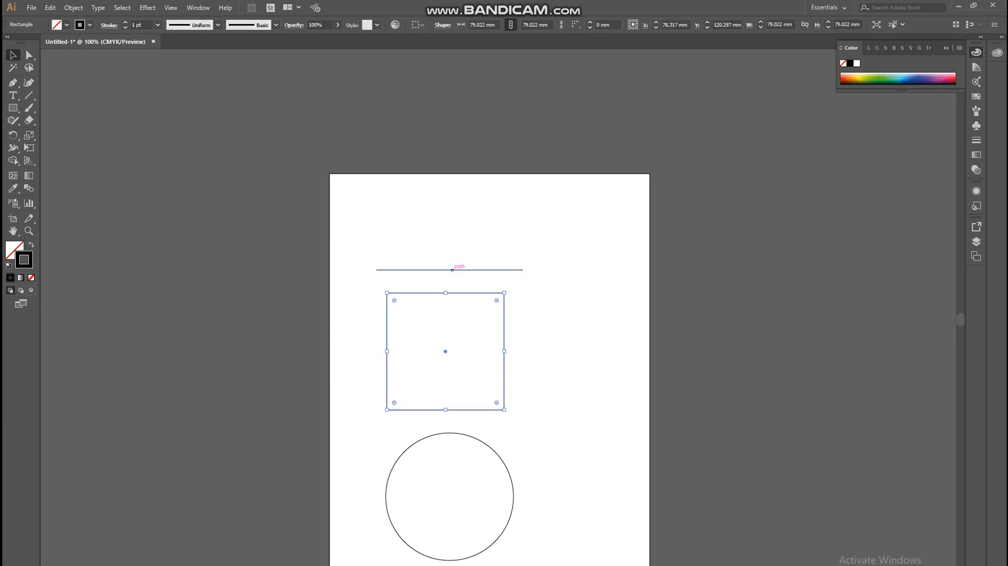
Delete the horizontal line and move the square up and left, centring it at about X 68, Y 97 mm
{"action": "left_click", "coordinate": [452, 270]}
{"action": "key", "text": "Delete"}
{"action": "left_click_drag", "start_coordinate": [445, 293], "coordinate": [430, 258]}
Duplicate the square twice, placing one copy flush against its right side and the other flush on top
{"action": "key", "text": "a"}
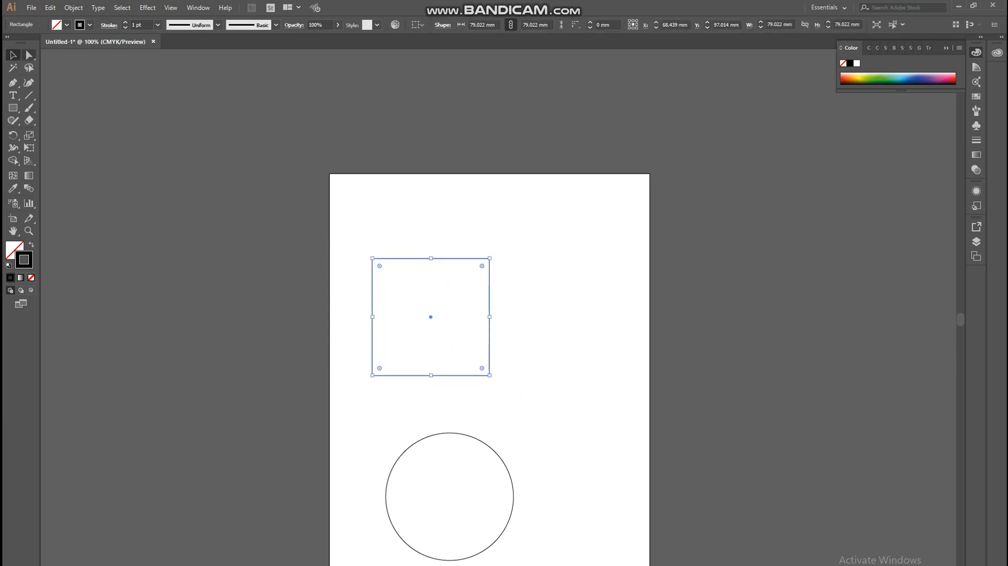
{"action": "left_click_drag", "start_coordinate": [360, 251], "coordinate": [547, 422]}
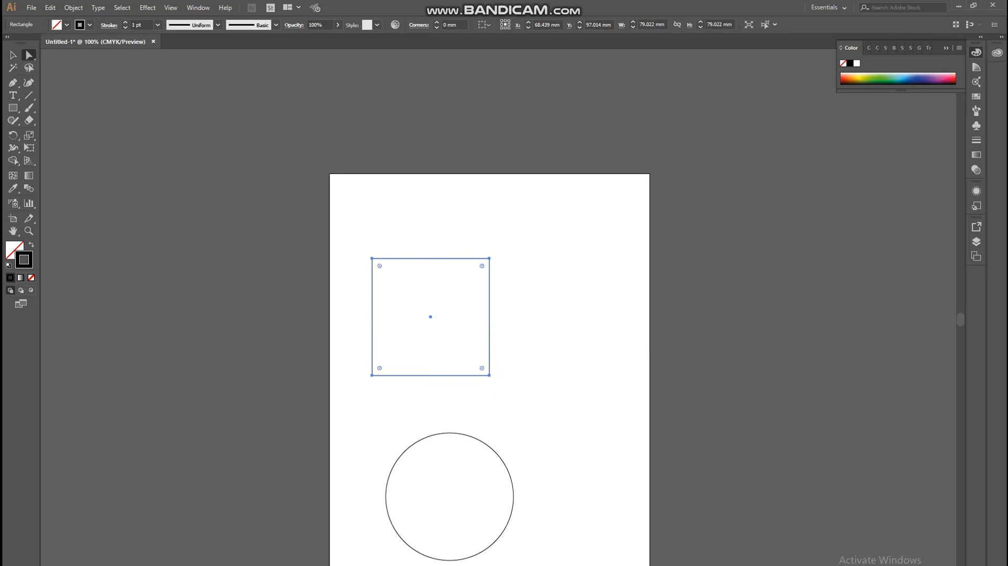
{"action": "left_click_drag", "start_coordinate": [430, 316], "coordinate": [489, 317]}
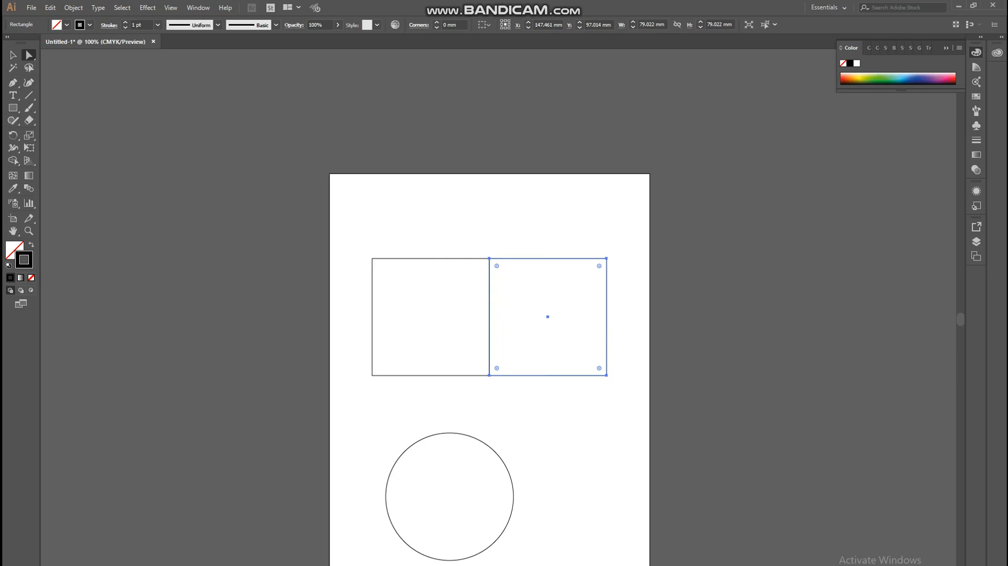
{"action": "left_click_drag", "start_coordinate": [357, 245], "coordinate": [485, 415]}
{"action": "left_click_drag", "start_coordinate": [430, 317], "coordinate": [431, 199]}
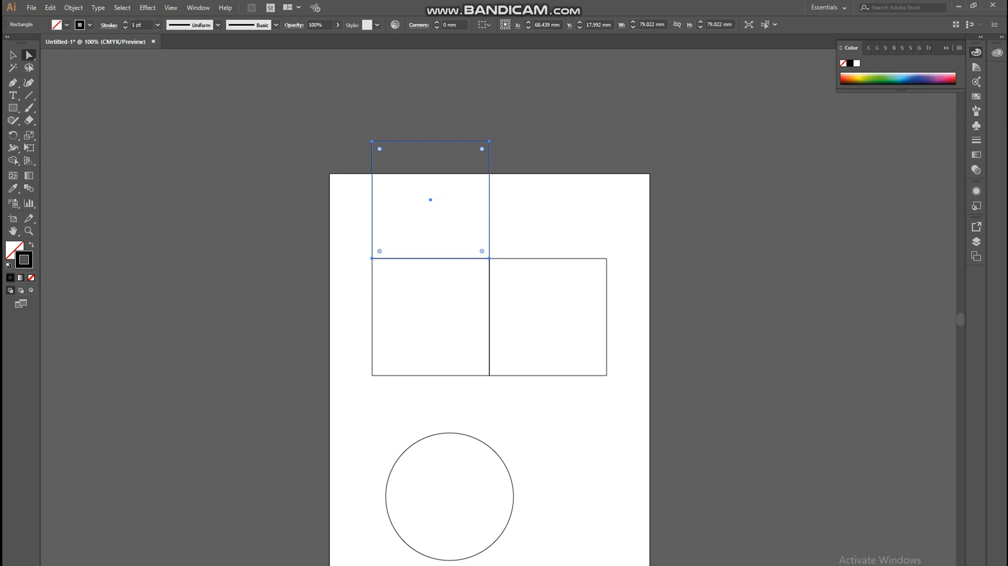
Shift the outer edges of the two copies to form a cube's slanted top face and a side face about 32 mm wide
{"action": "left_click", "coordinate": [326, 129]}
{"action": "left_click_drag", "start_coordinate": [494, 164], "coordinate": [537, 252]}
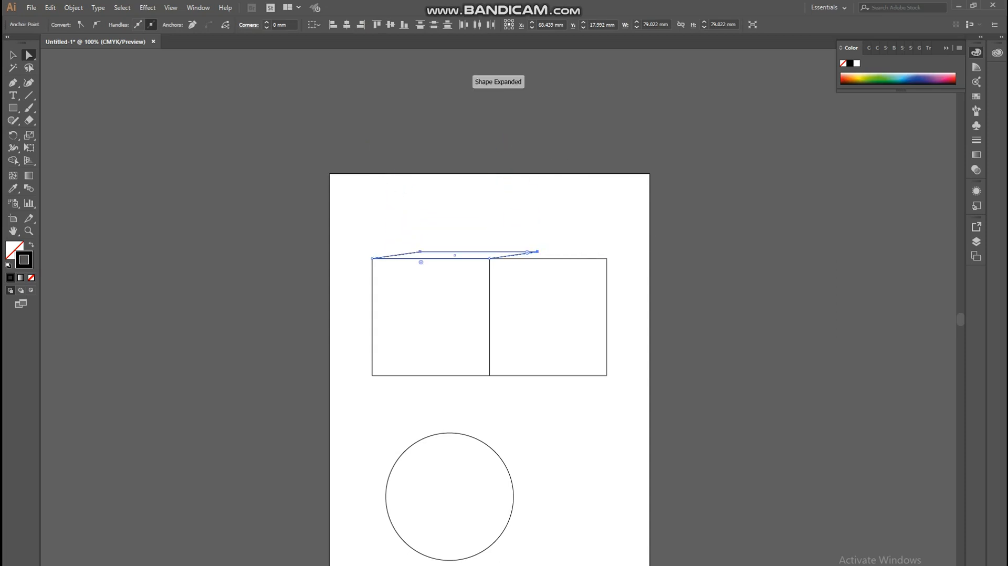
{"action": "left_click_drag", "start_coordinate": [611, 252], "coordinate": [592, 400]}
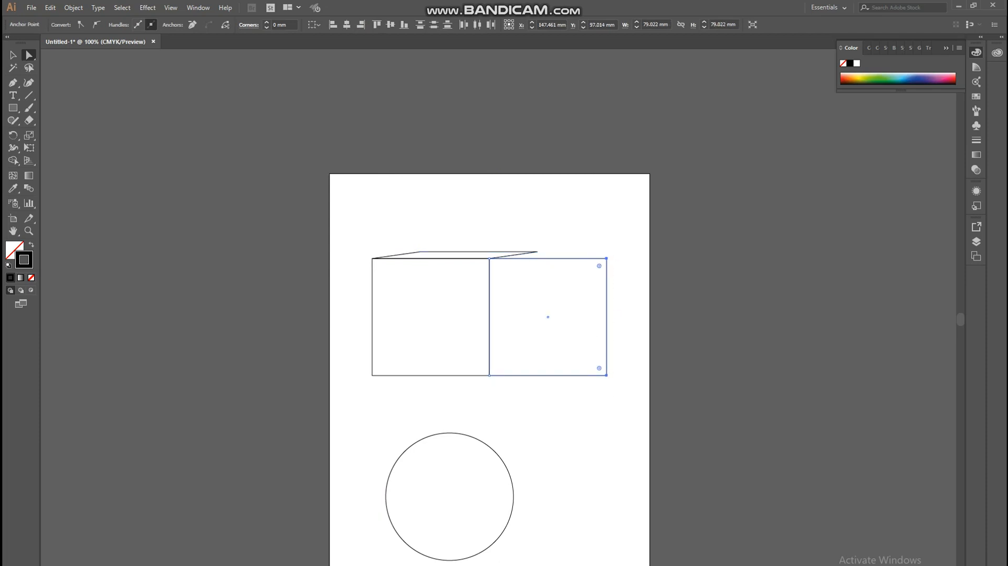
{"action": "left_click_drag", "start_coordinate": [607, 317], "coordinate": [538, 311]}
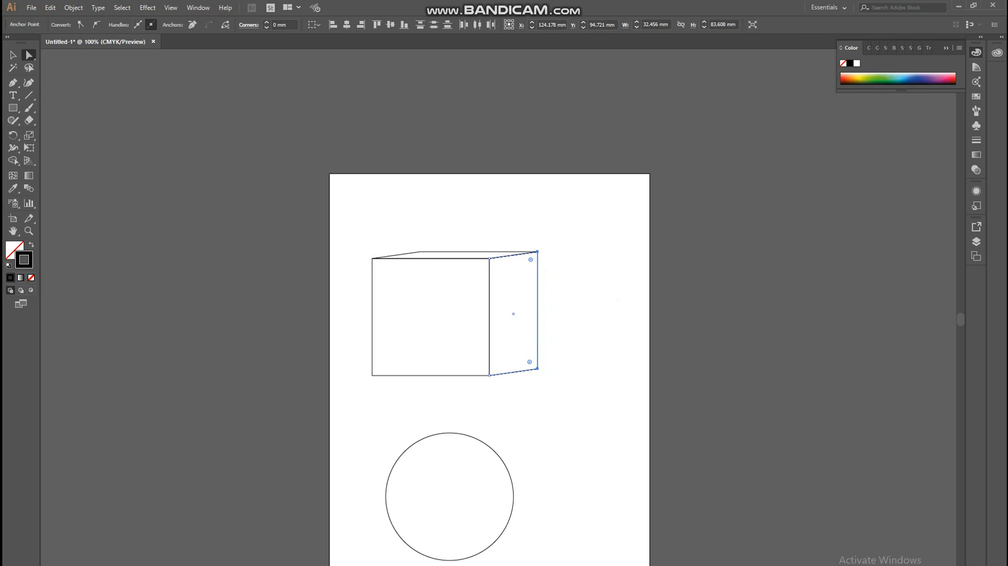
{"action": "left_click", "coordinate": [13, 55]}
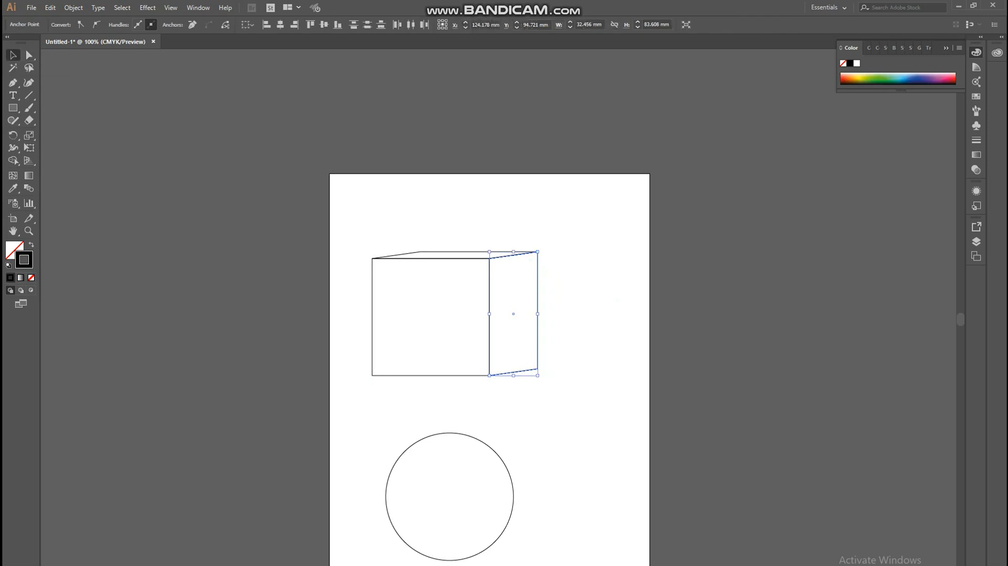
{"action": "key", "text": "ctrl+shift+a"}
{"action": "left_click_drag", "start_coordinate": [348, 236], "coordinate": [566, 441]}
{"action": "key", "text": "ctrl+shift+a"}
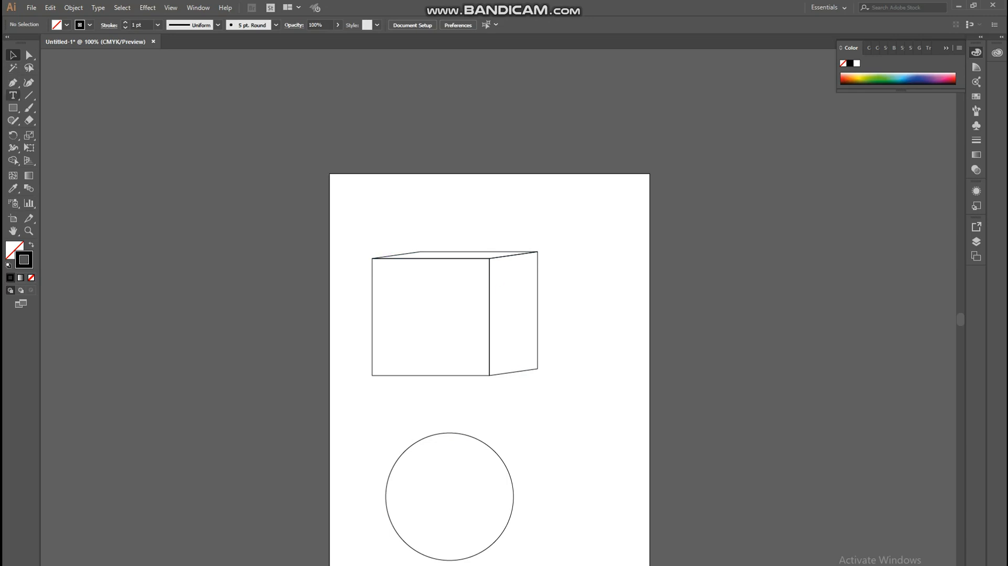
Move the left anchors of the cube's front and top faces inward so the two faces together span about 104 mm
{"action": "left_click", "coordinate": [29, 54]}
{"action": "left_click_drag", "start_coordinate": [366, 254], "coordinate": [380, 405]}
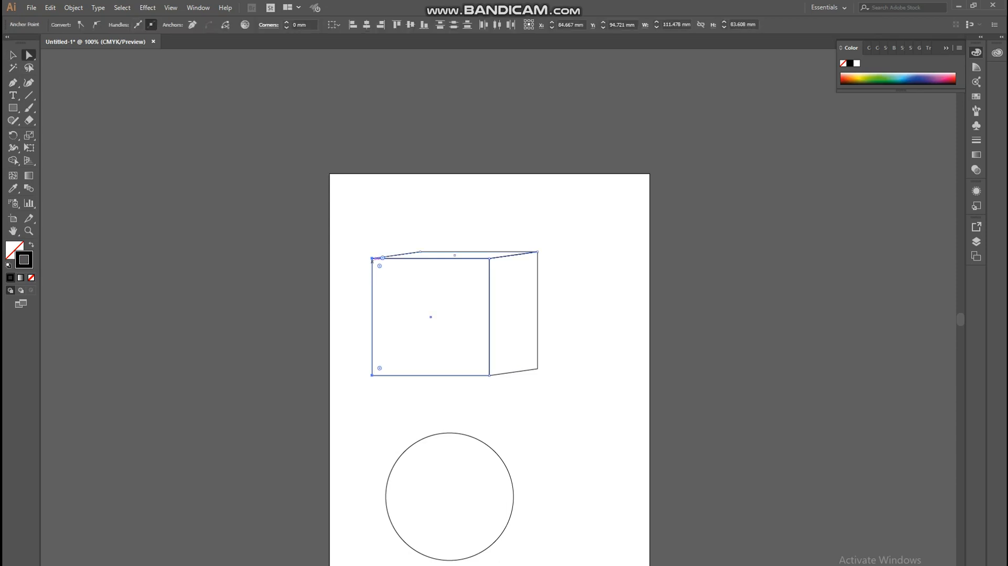
{"action": "left_click", "coordinate": [372, 258]}
{"action": "mouse_move", "coordinate": [372, 258]}
{"action": "left_mouse_down"}
{"action": "mouse_move", "coordinate": [420, 257]}
{"action": "mouse_move", "coordinate": [384, 258]}
{"action": "left_mouse_up"}
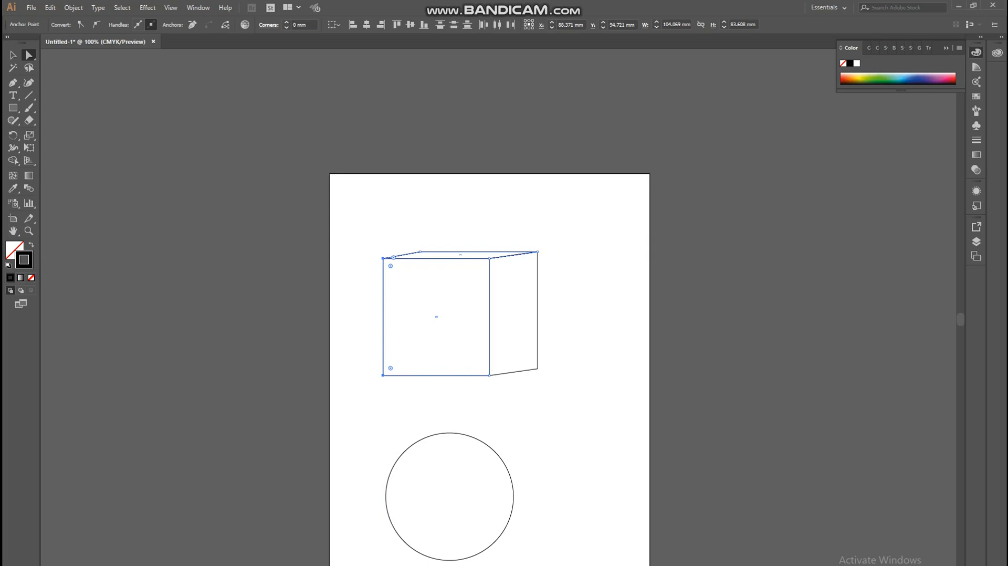
Raise the front face's bottom edge with the side face's adjoining corner, making the faces about 80 mm high overall, and deselect everything
{"action": "left_click_drag", "start_coordinate": [379, 387], "coordinate": [494, 369]}
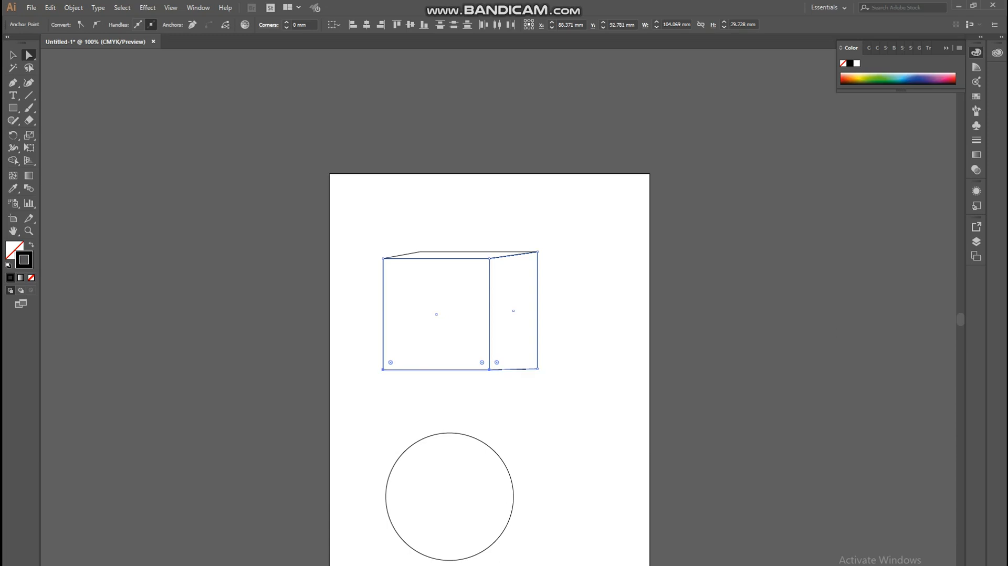
{"action": "left_click", "coordinate": [13, 55]}
{"action": "key", "text": "ctrl+shift+a"}
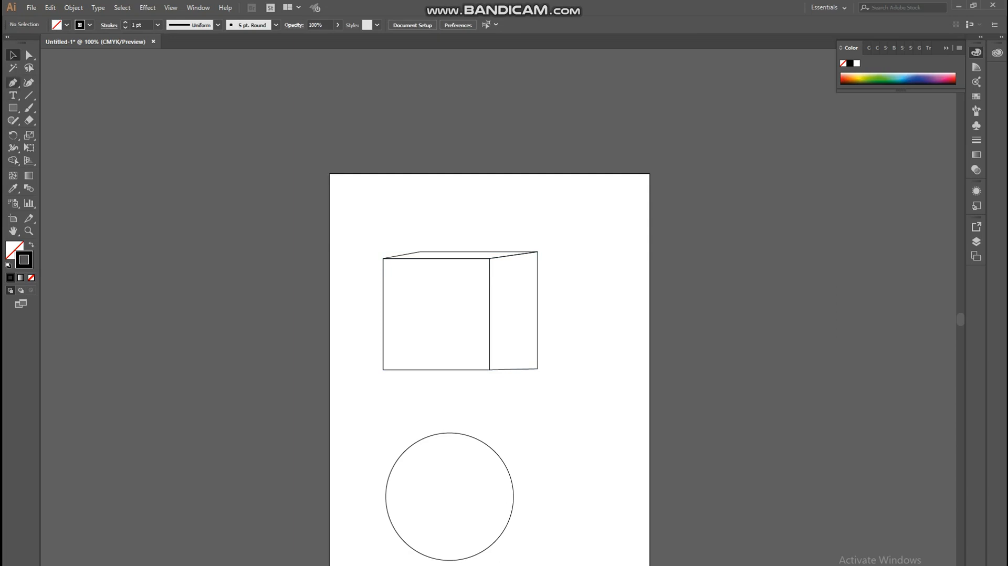
Move the side face's outer edge with the top face's adjoining corner inward, narrowing the cube to about 96 mm overall, and deselect everything
{"action": "left_click", "coordinate": [29, 54]}
{"action": "left_click_drag", "start_coordinate": [545, 241], "coordinate": [531, 389]}
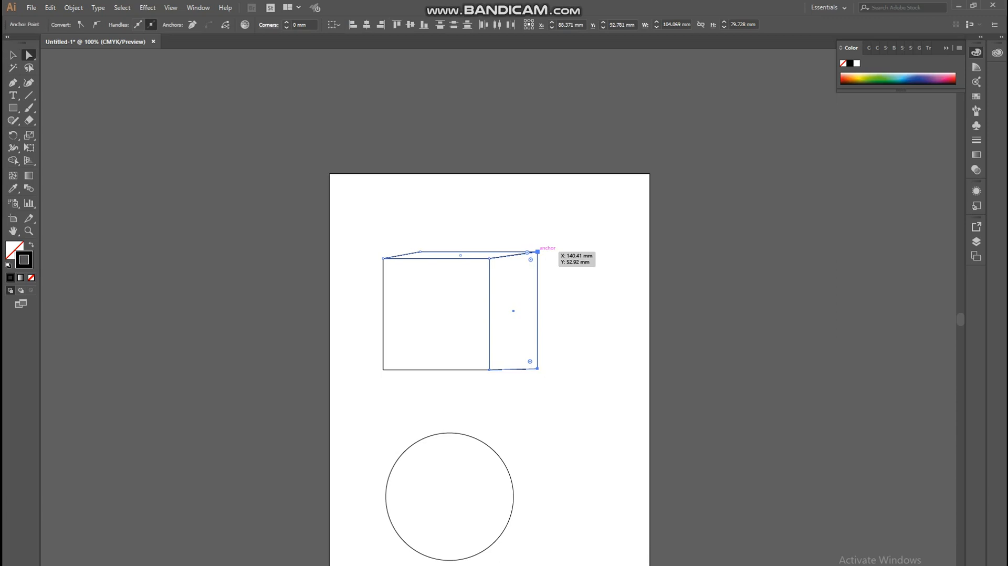
{"action": "left_click_drag", "start_coordinate": [538, 310], "coordinate": [526, 311]}
{"action": "key", "text": "v"}
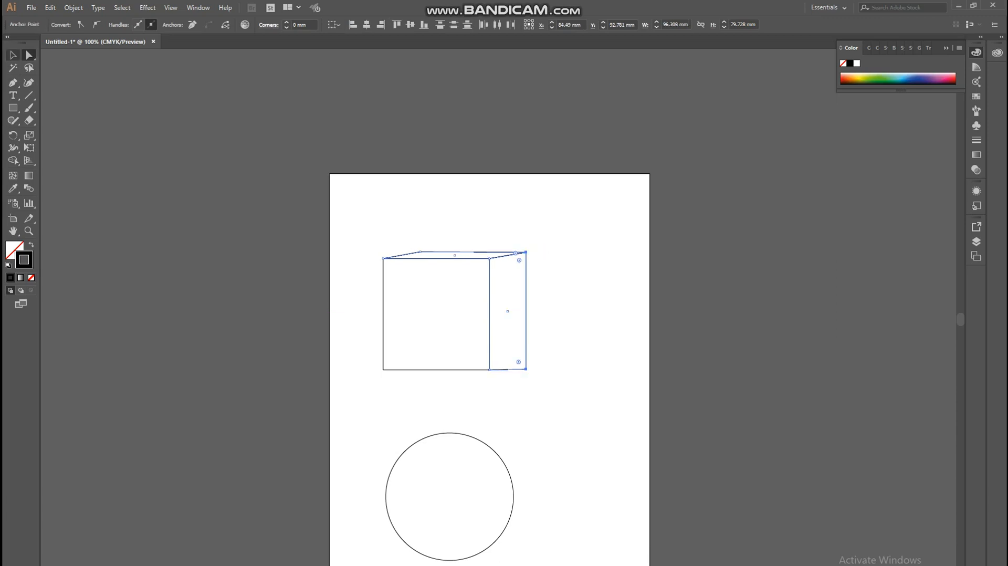
{"action": "key", "text": "ctrl+shift+a"}
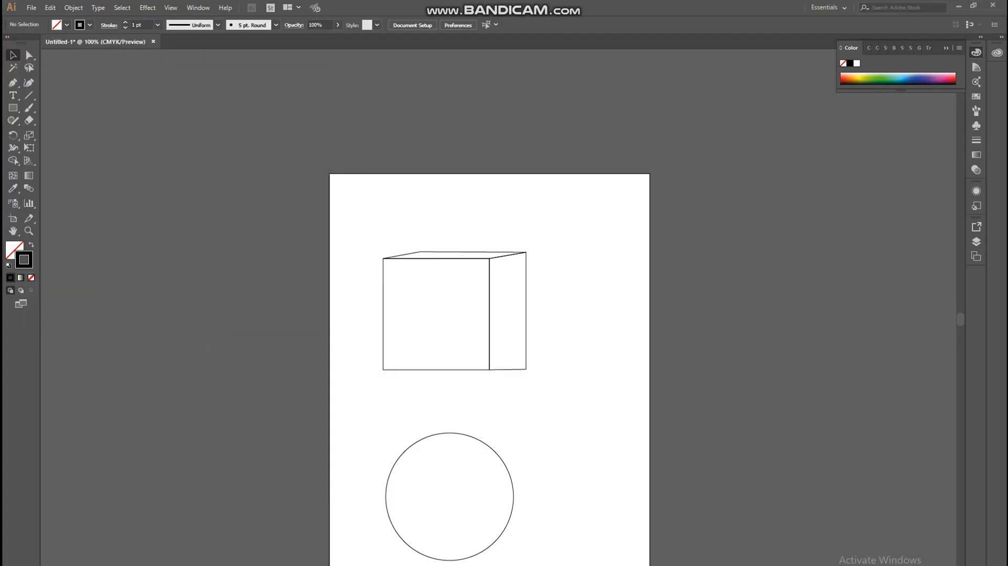
Duplicate the entire cube, place the copy level with the original on its right side, and deselect it
{"action": "left_click_drag", "start_coordinate": [361, 235], "coordinate": [420, 334]}
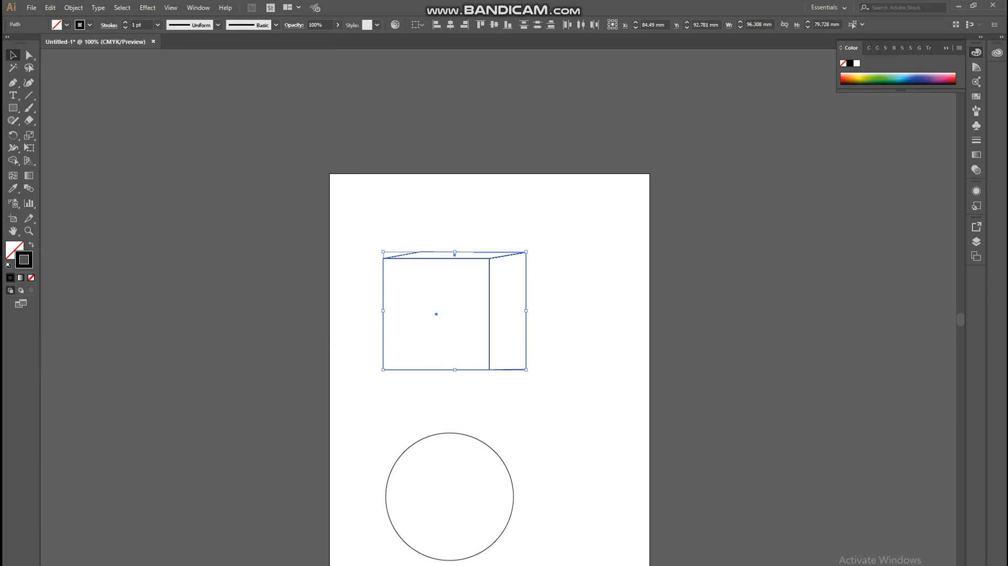
{"action": "left_click_drag", "start_coordinate": [370, 245], "coordinate": [537, 415]}
{"action": "left_click_drag", "start_coordinate": [454, 311], "coordinate": [618, 312]}
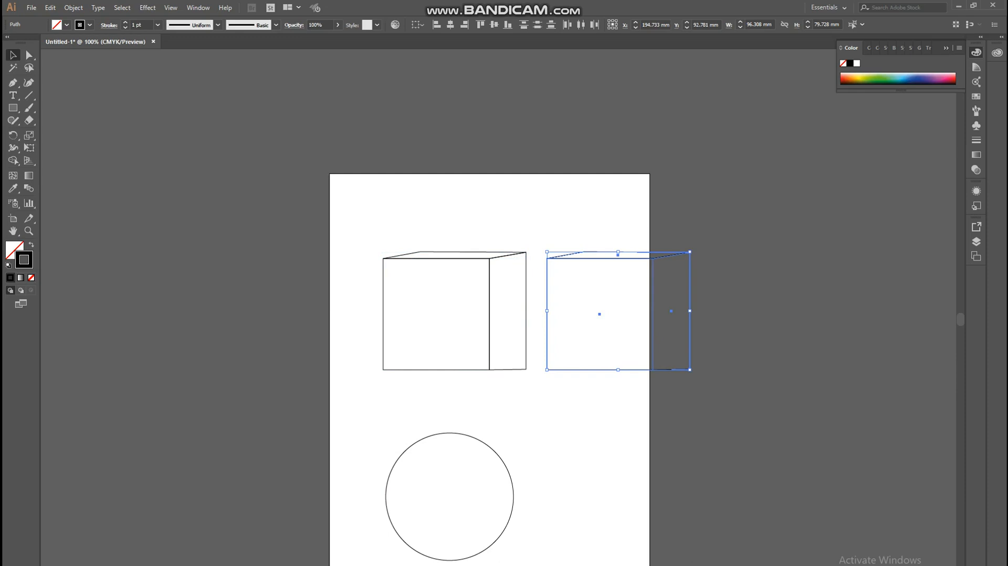
{"action": "key", "text": "ctrl+shift+a"}
Duplicate the copied cube's front and side faces with raised bottom edges, about 14 mm high, and delete the tall front and side faces
{"action": "key", "text": "a"}
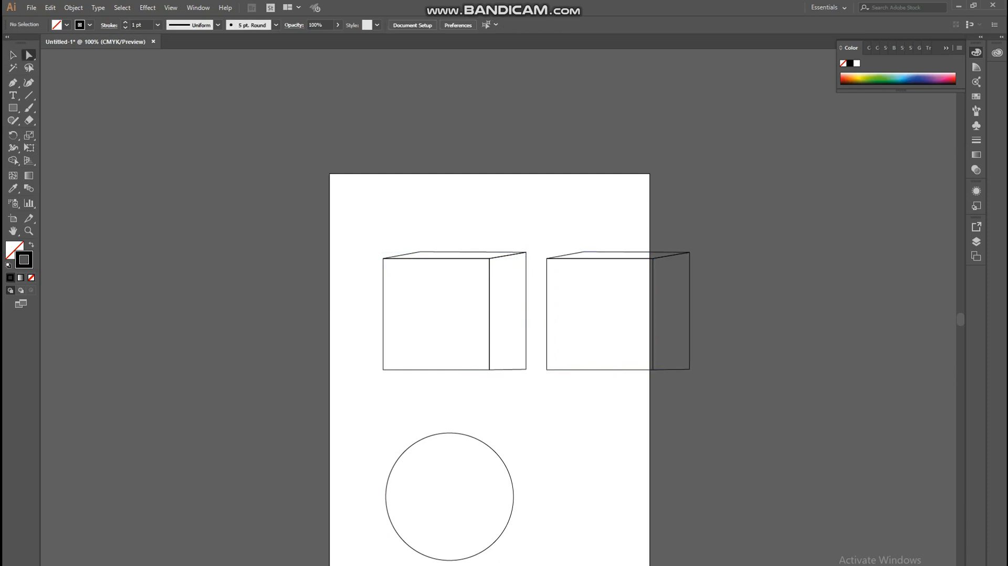
{"action": "left_click_drag", "start_coordinate": [542, 379], "coordinate": [617, 271]}
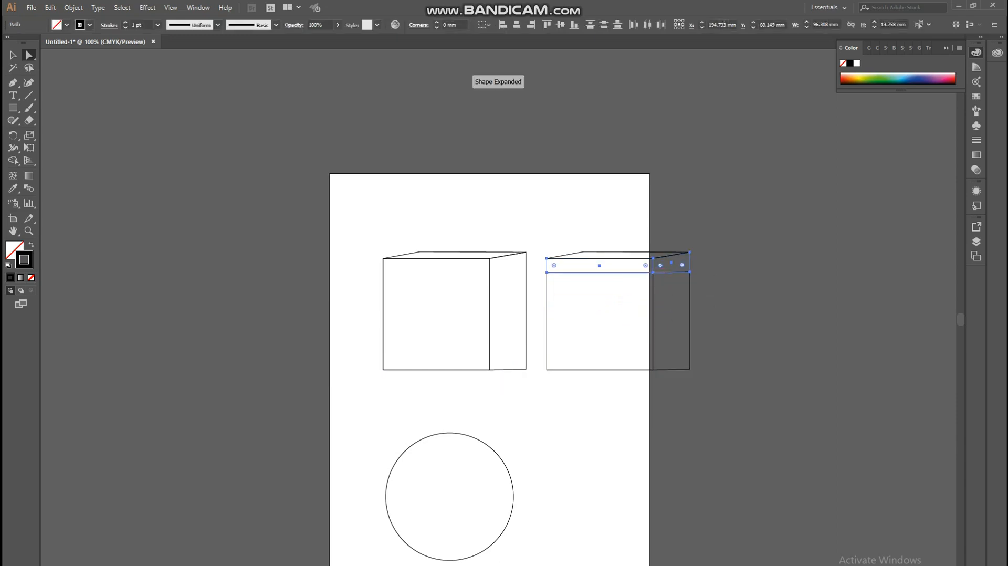
{"action": "key", "text": "v"}
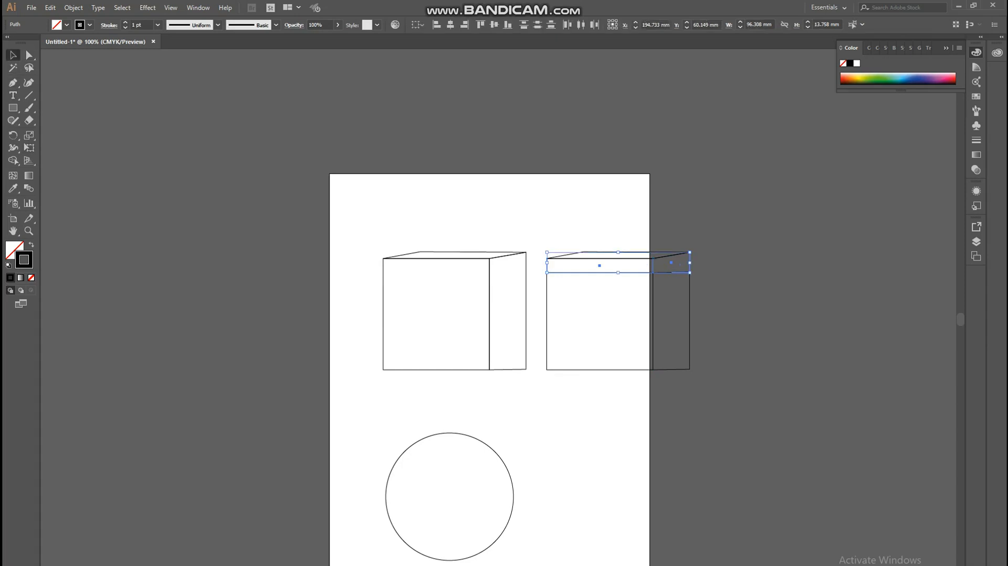
{"action": "key", "text": "ctrl+shift+a"}
{"action": "key", "text": "Delete"}
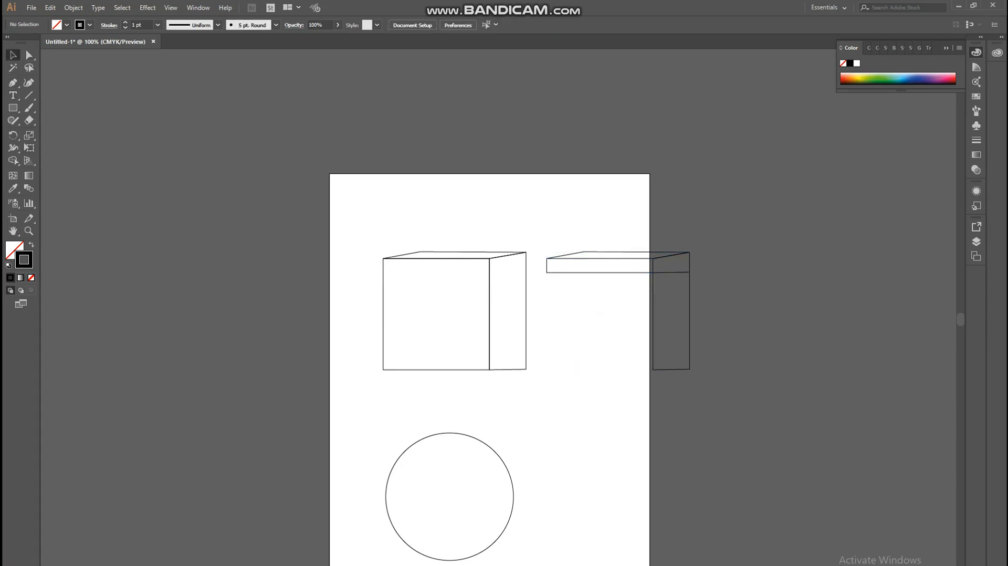
{"action": "left_click", "coordinate": [667, 369]}
{"action": "key", "text": "Delete"}
Move the shallow box onto the original cube so their upper edges coincide, forming a lid, and deselect it
{"action": "left_click", "coordinate": [619, 261]}
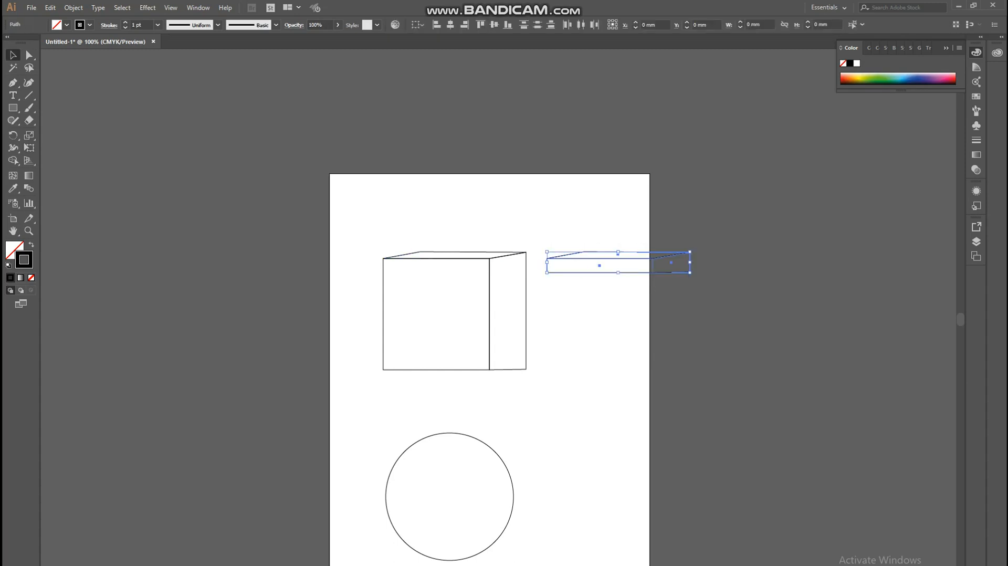
{"action": "left_click_drag", "start_coordinate": [619, 262], "coordinate": [455, 263]}
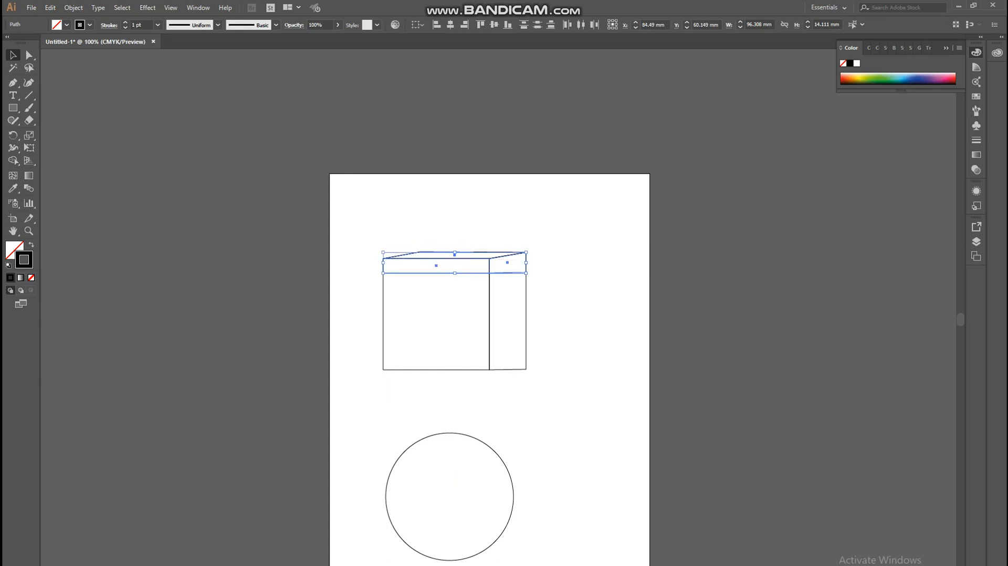
{"action": "left_click", "coordinate": [460, 237]}
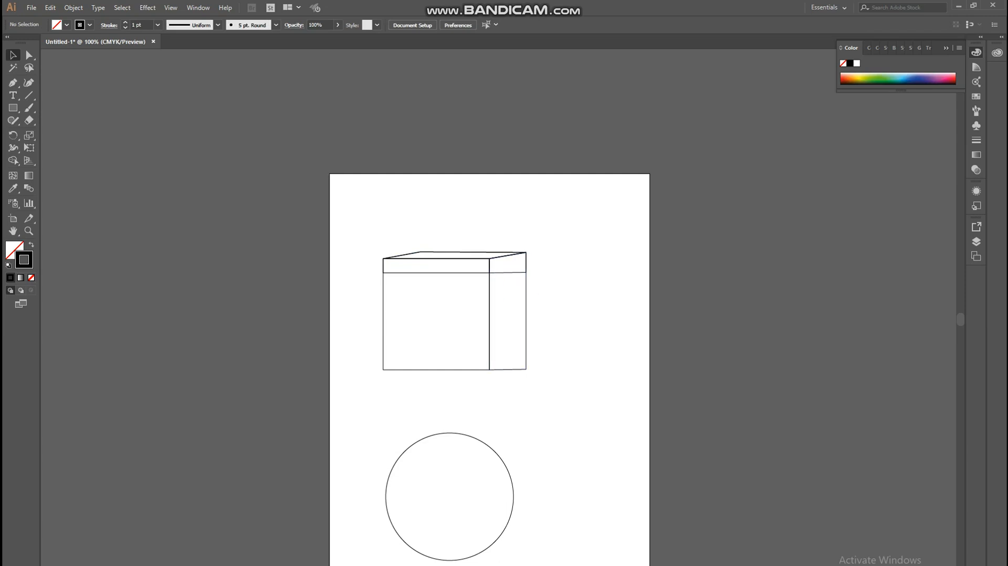
Duplicate the lidded box, place the copy level with it on its right side, and deselect everything
{"action": "left_click", "coordinate": [29, 55]}
{"action": "left_click_drag", "start_coordinate": [370, 242], "coordinate": [548, 398]}
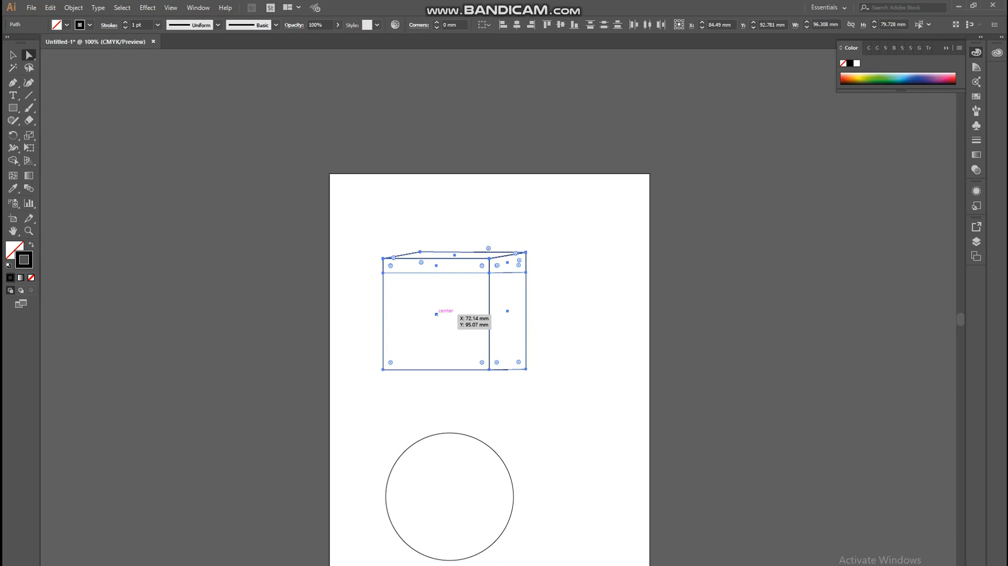
{"action": "left_click_drag", "start_coordinate": [436, 314], "coordinate": [615, 312]}
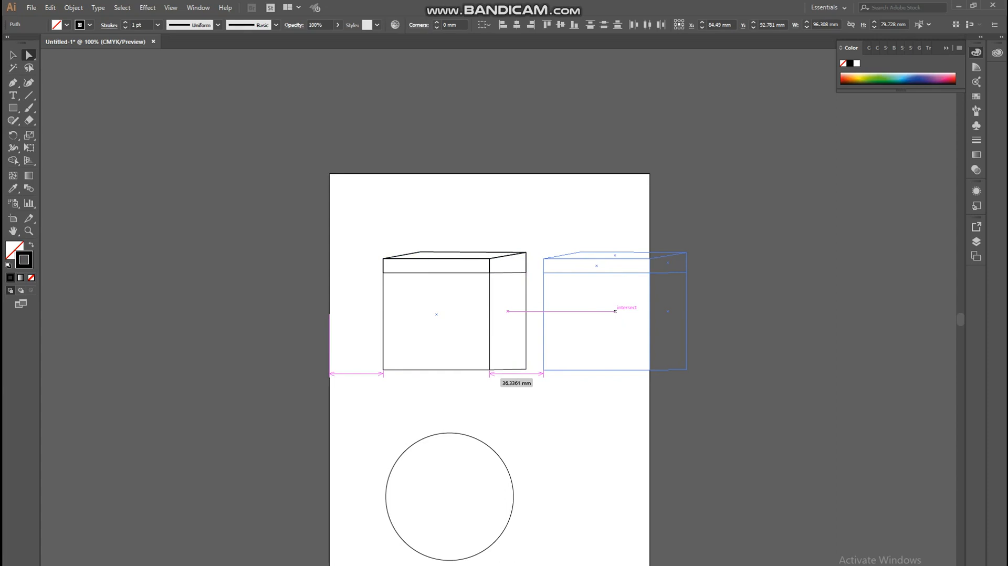
{"action": "left_click_drag", "start_coordinate": [615, 312], "coordinate": [615, 311]}
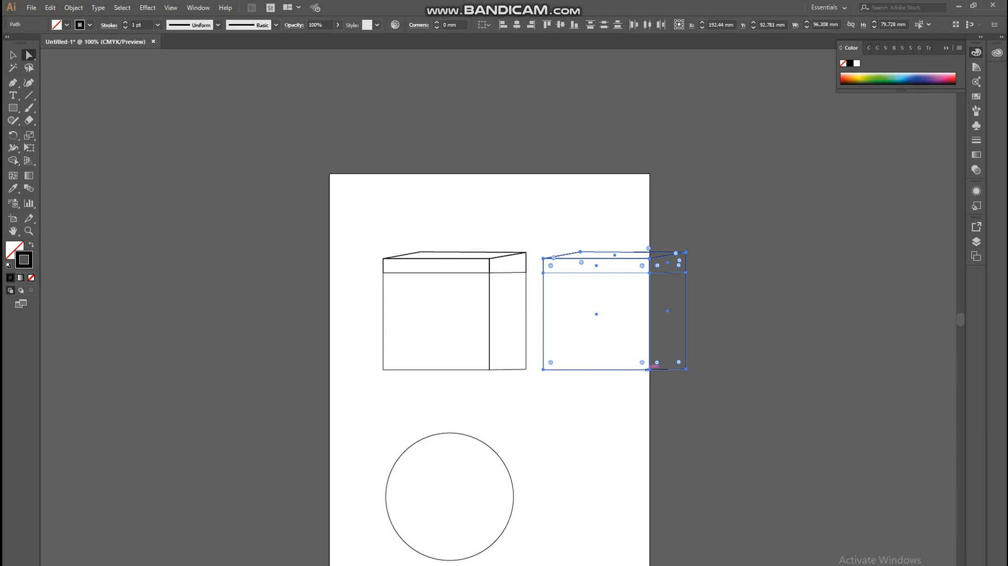
{"action": "key", "text": "ctrl+shift+a"}
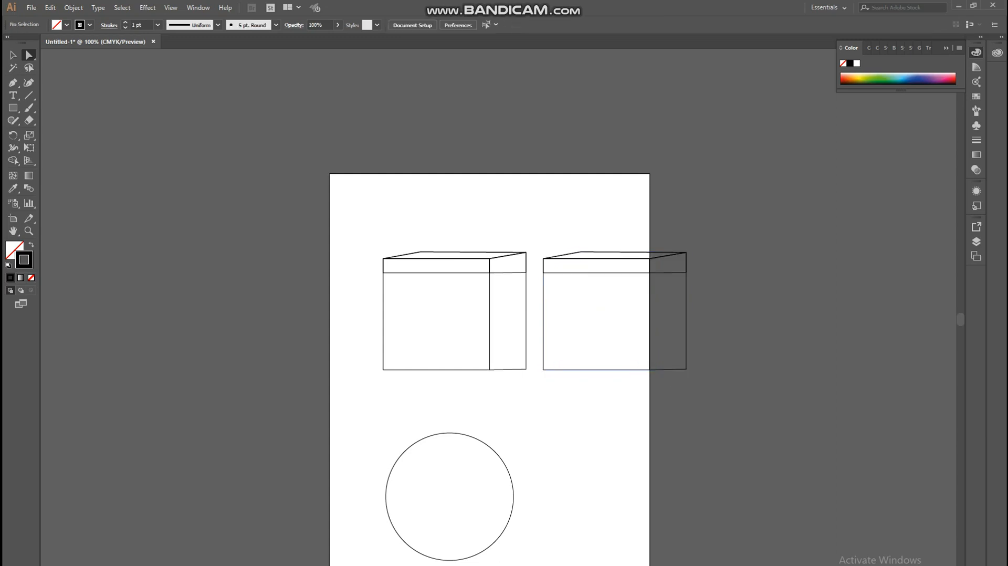
Raise the copied box's bottom edges to about 39 mm overall height and collapse its side face against the front face
{"action": "left_click_drag", "start_coordinate": [535, 382], "coordinate": [614, 309]}
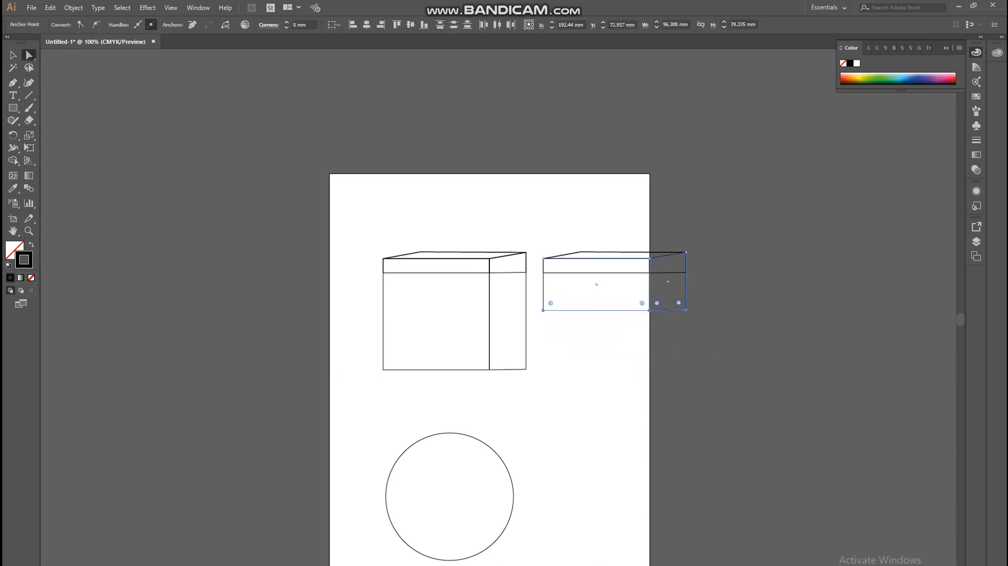
{"action": "key", "text": "ctrl+shift+a"}
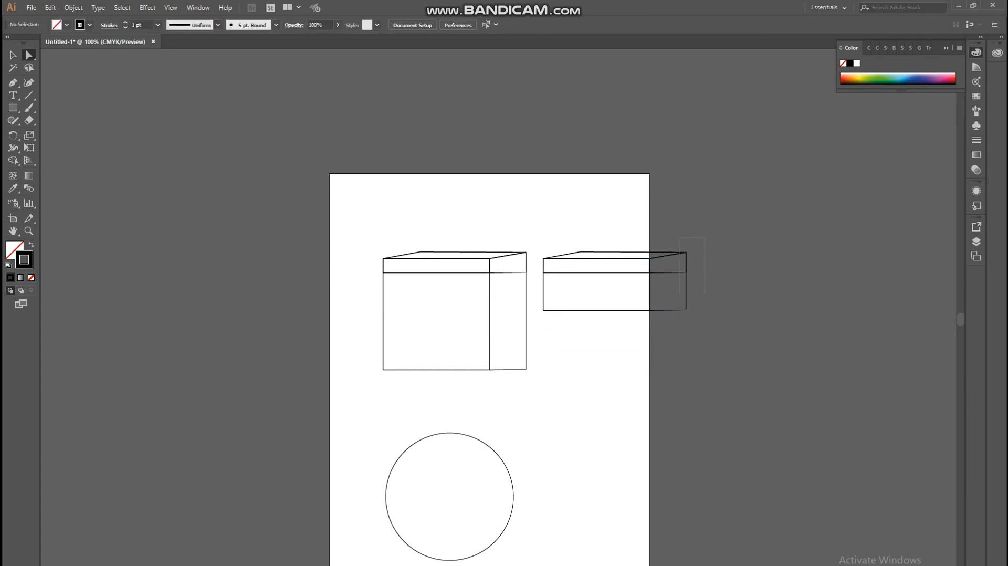
{"action": "left_click_drag", "start_coordinate": [679, 293], "coordinate": [649, 285]}
{"action": "key", "text": "ctrl+shift+a"}
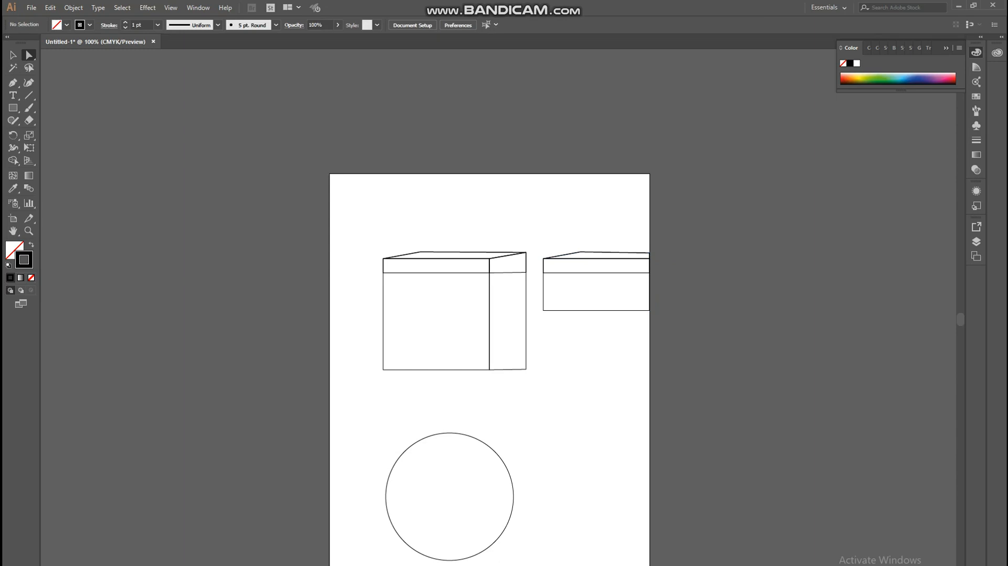
Delete the faces of the reshaped box copy and the leftover line at the artboard's right edge
{"action": "left_click_drag", "start_coordinate": [564, 233], "coordinate": [632, 360]}
{"action": "key", "text": "Delete"}
{"action": "key", "text": "Delete"}
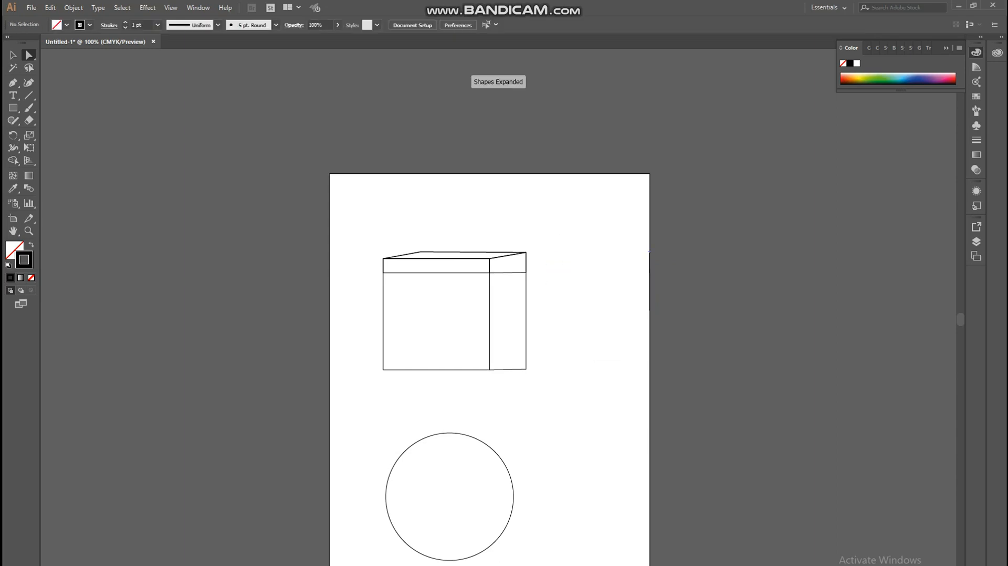
{"action": "left_click", "coordinate": [650, 288]}
{"action": "key", "text": "Delete"}
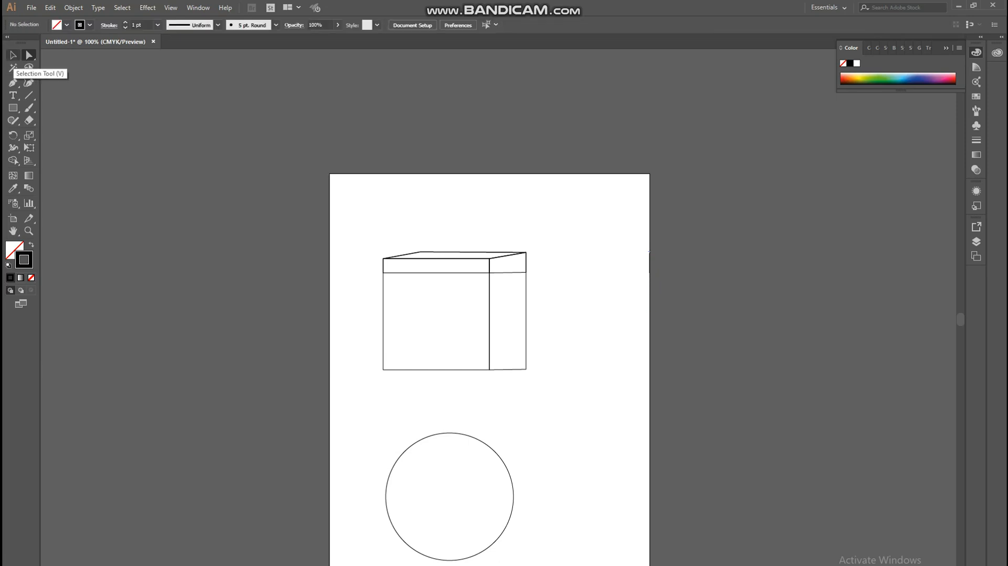
Pull the lidded box apart by moving its side, top, lid and front faces to separate places around the artboard
{"action": "left_click", "coordinate": [13, 55]}
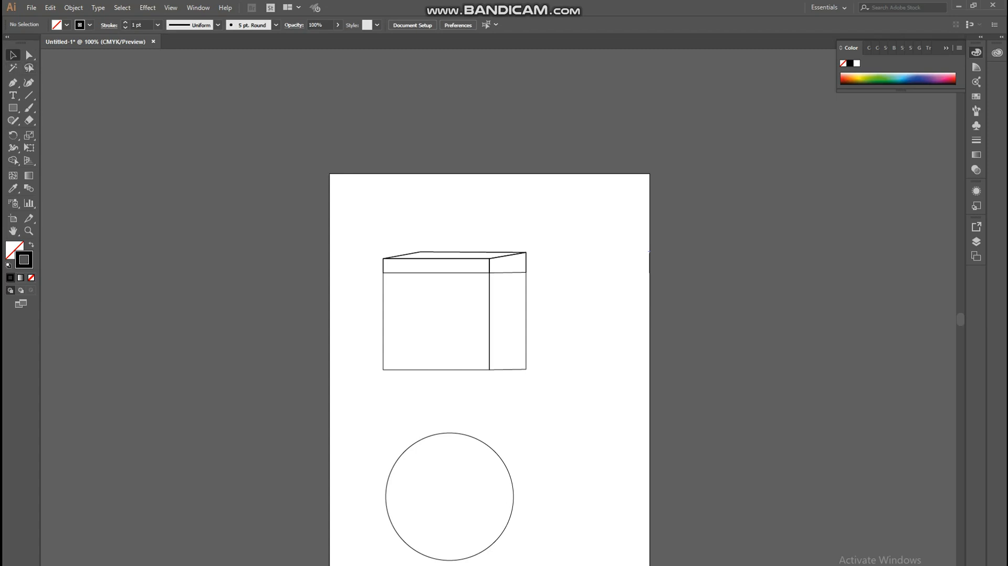
{"action": "left_click_drag", "start_coordinate": [357, 228], "coordinate": [560, 395]}
{"action": "key", "text": "ctrl+shift+a"}
{"action": "left_click_drag", "start_coordinate": [527, 333], "coordinate": [605, 334]}
{"action": "left_click_drag", "start_coordinate": [519, 271], "coordinate": [549, 189]}
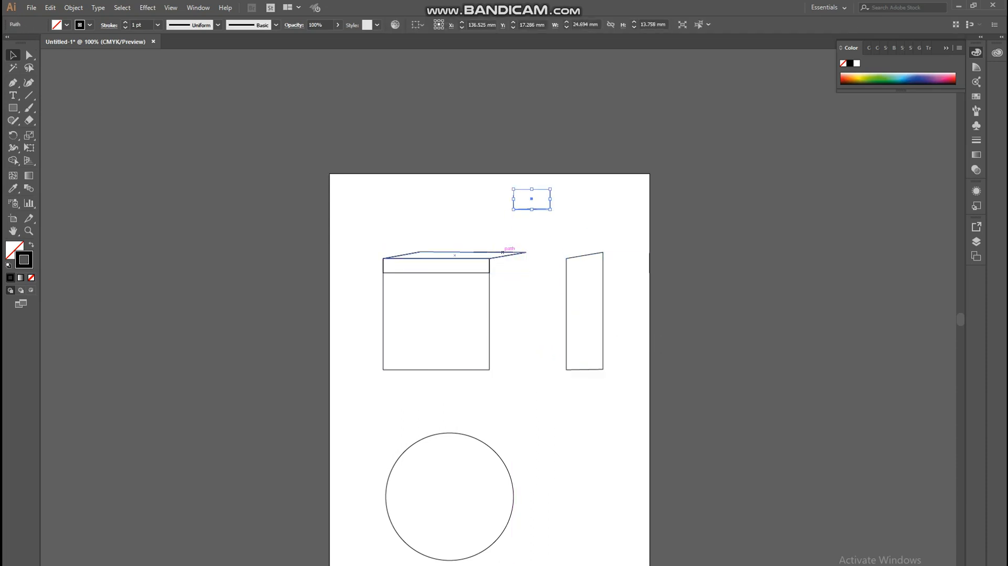
{"action": "left_click_drag", "start_coordinate": [513, 255], "coordinate": [362, 198]}
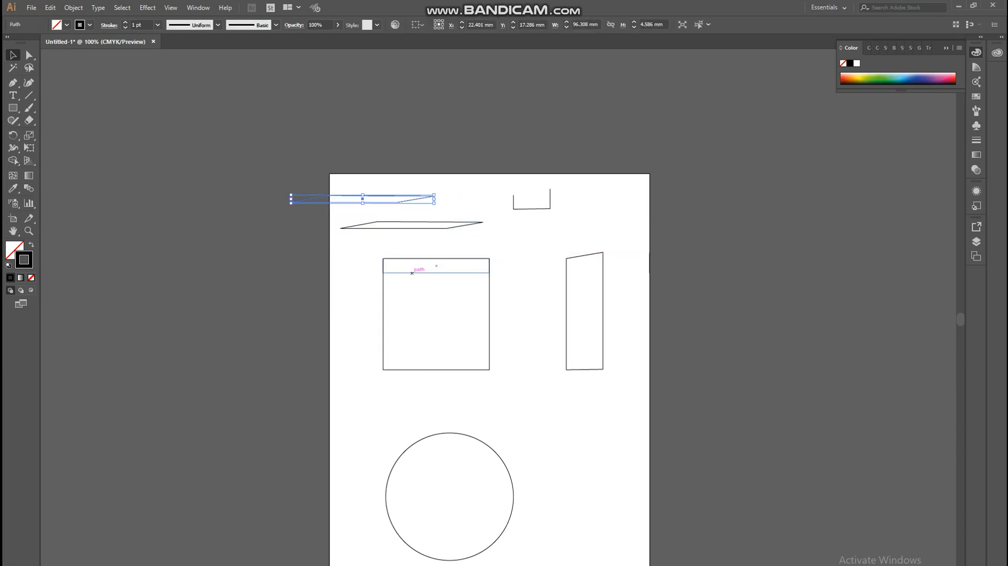
{"action": "left_click_drag", "start_coordinate": [419, 266], "coordinate": [586, 498]}
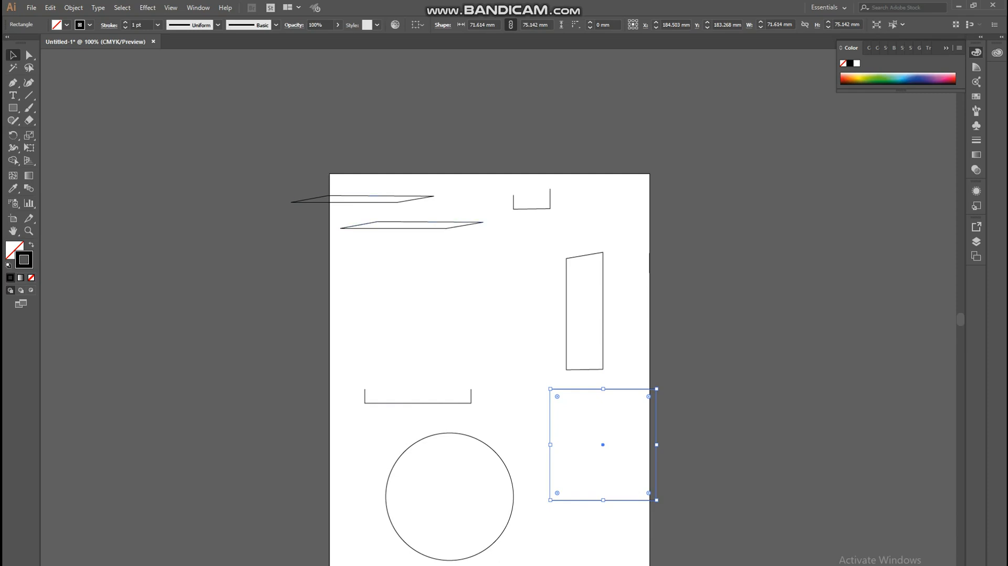
Return the separated front, top, lid and side faces to their original places in the lidded box and deselect everything
{"action": "left_click_drag", "start_coordinate": [603, 444], "coordinate": [435, 314]}
{"action": "left_click_drag", "start_coordinate": [362, 198], "coordinate": [455, 256]}
{"action": "left_click_drag", "start_coordinate": [411, 225], "coordinate": [455, 255]}
{"action": "left_click_drag", "start_coordinate": [531, 199], "coordinate": [508, 262]}
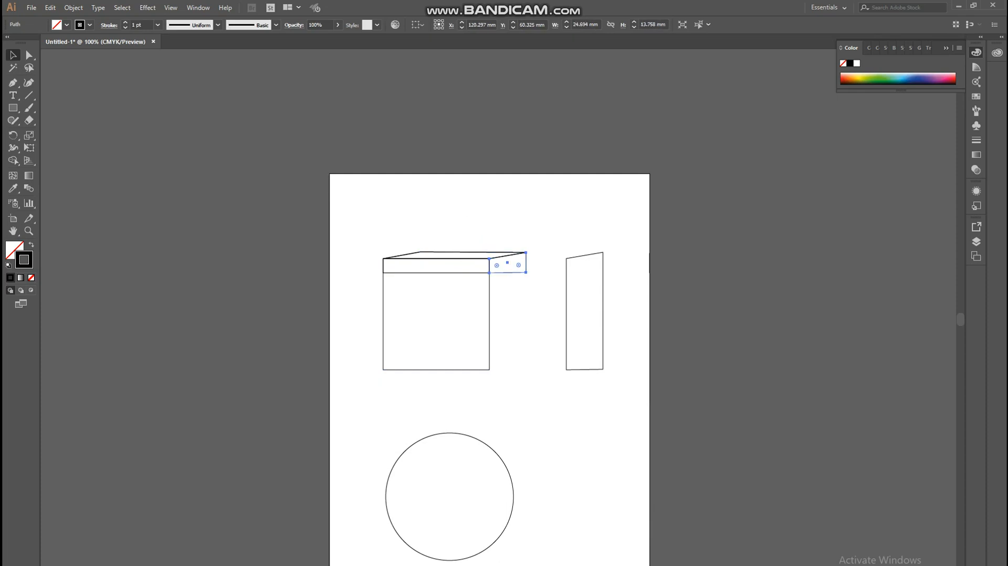
{"action": "left_click_drag", "start_coordinate": [584, 311], "coordinate": [508, 311]}
{"action": "key", "text": "ctrl+shift+a"}
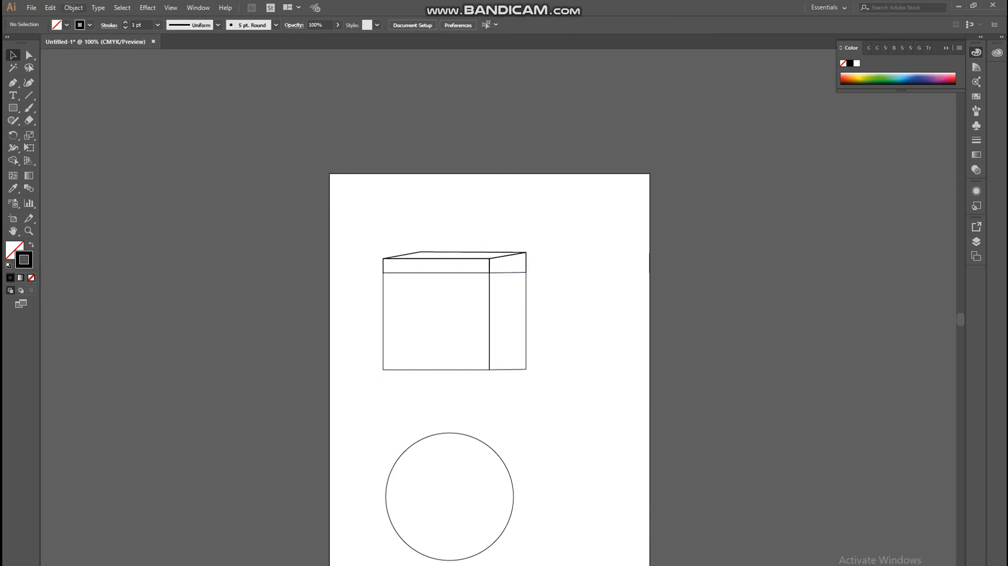
Group all the faces of the lidded box into one object
{"action": "left_click", "coordinate": [73, 7]}
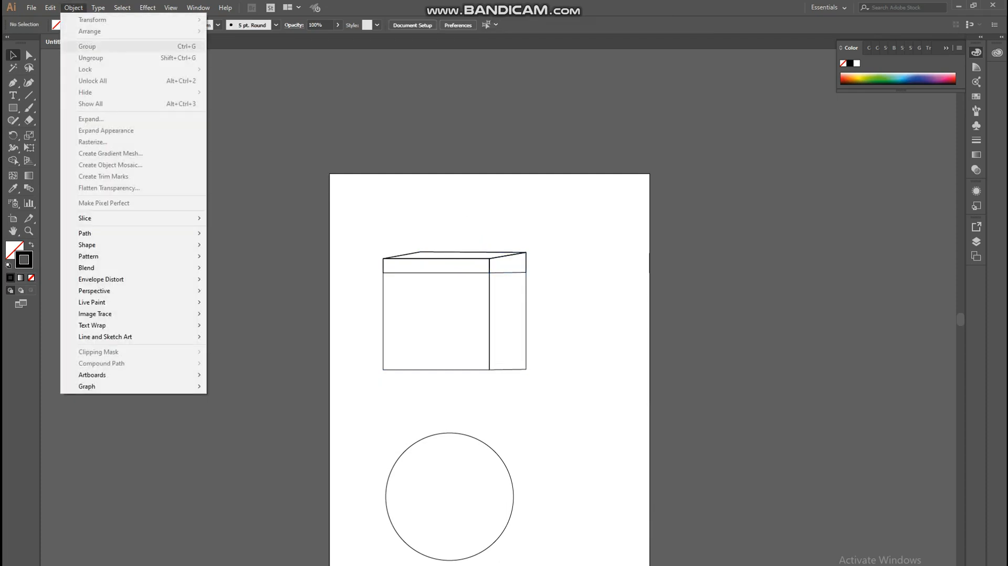
{"action": "key", "text": "Escape"}
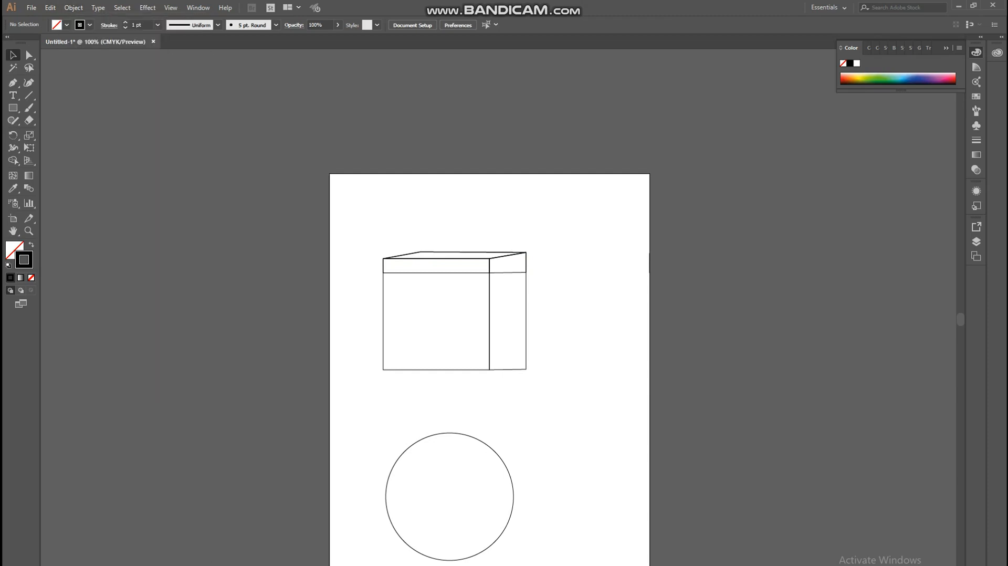
{"action": "left_click_drag", "start_coordinate": [359, 239], "coordinate": [575, 394]}
{"action": "left_click", "coordinate": [74, 7]}
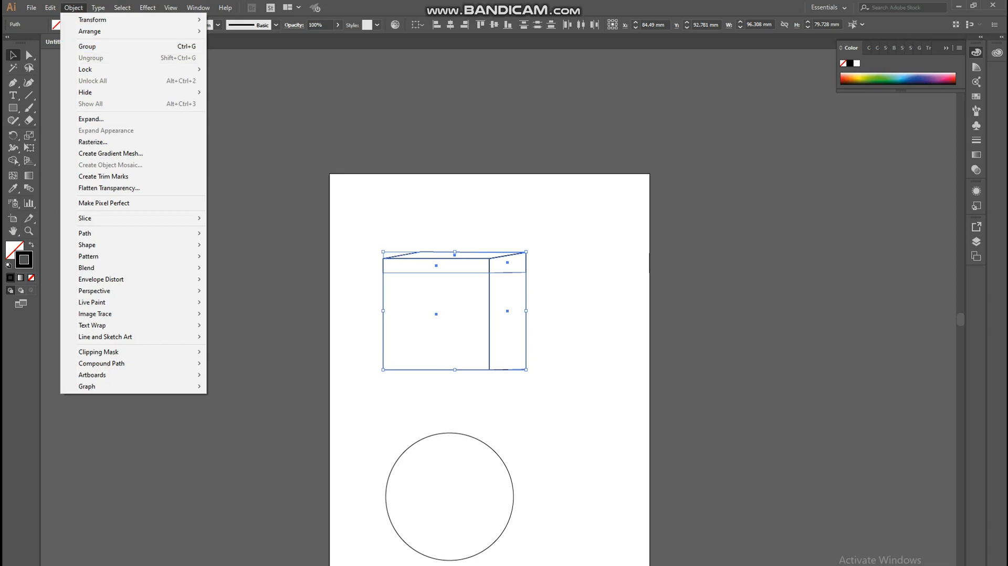
{"action": "left_click", "coordinate": [357, 226]}
{"action": "left_click_drag", "start_coordinate": [363, 233], "coordinate": [557, 408]}
{"action": "right_click", "coordinate": [478, 329]}
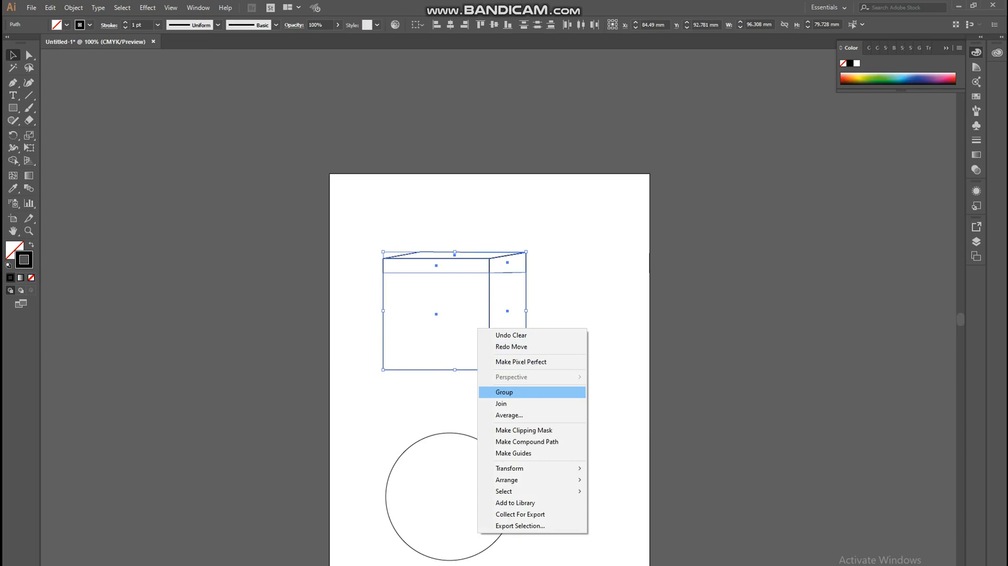
{"action": "left_click", "coordinate": [514, 392]}
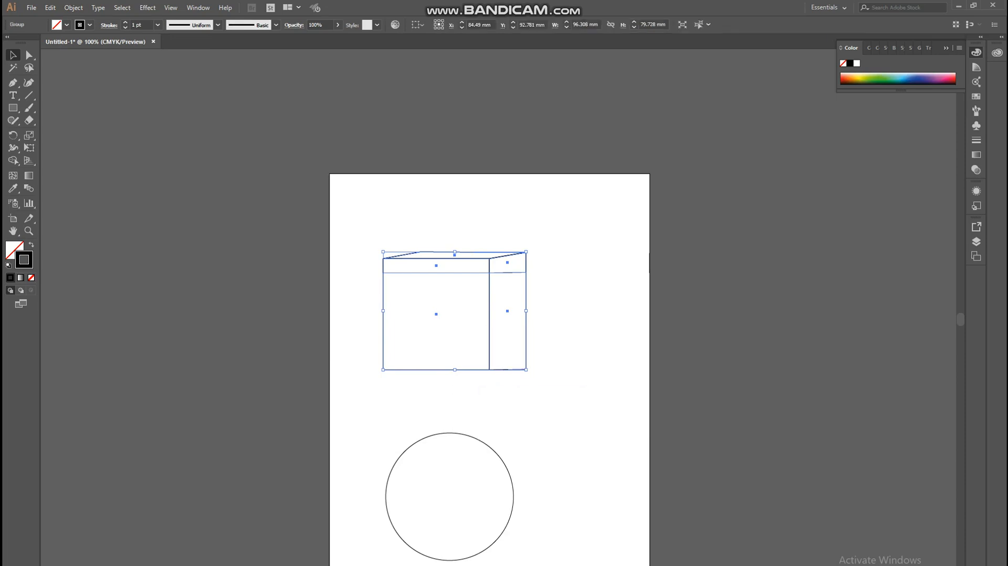
Move the grouped box as one unit toward the artboard's upper part, centred at about X 81 mm, Y 80 mm, and deselect it
{"action": "key", "text": "ctrl+shift+a"}
{"action": "left_click_drag", "start_coordinate": [490, 353], "coordinate": [504, 334]}
{"action": "key", "text": "ctrl+shift+a"}
{"action": "key", "text": "ctrl+shift+a"}
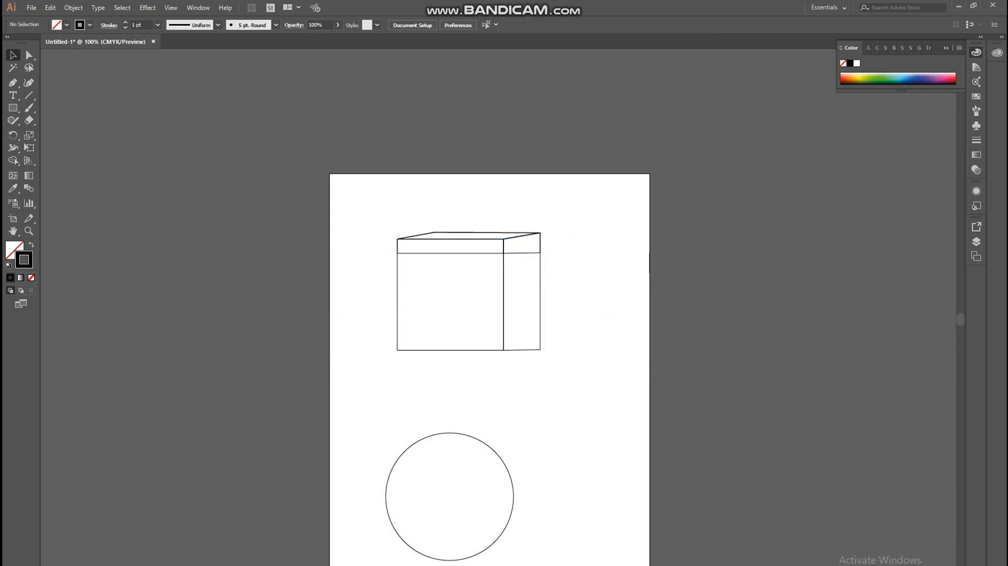
{"action": "left_click_drag", "start_coordinate": [351, 211], "coordinate": [586, 403]}
{"action": "mouse_move", "coordinate": [504, 336]}
{"action": "left_mouse_down"}
{"action": "mouse_move", "coordinate": [558, 337]}
{"action": "mouse_move", "coordinate": [520, 333]}
{"action": "left_mouse_up"}
{"action": "key", "text": "ctrl+shift+a"}
{"action": "key", "text": "ctrl+shift+a"}
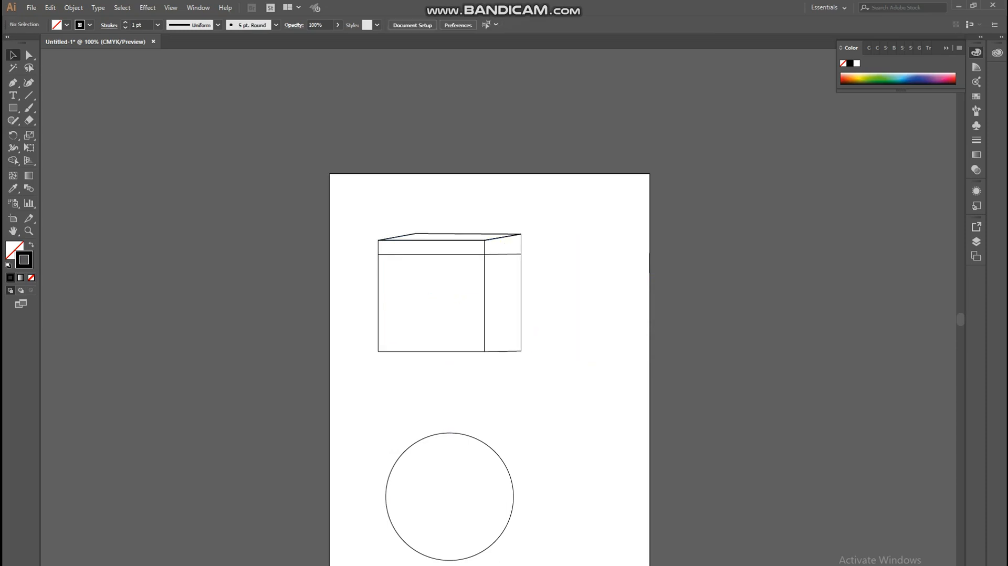
Ungroup the faces of the lidded box and deselect everything
{"action": "left_click_drag", "start_coordinate": [369, 225], "coordinate": [567, 400]}
{"action": "right_click", "coordinate": [424, 305]}
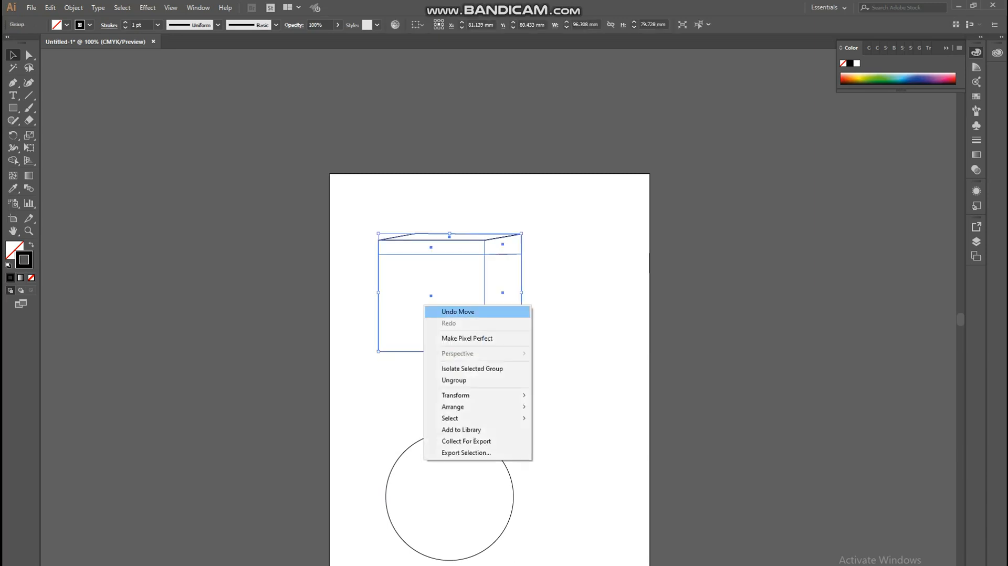
{"action": "left_click", "coordinate": [453, 380]}
{"action": "key", "text": "ctrl+shift+a"}
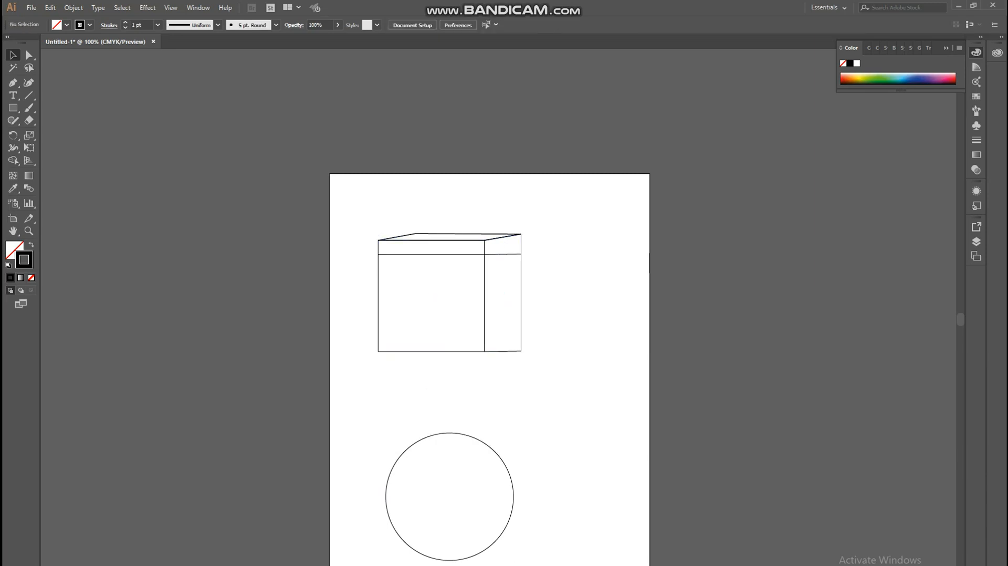
{"action": "key", "text": "alt+Tab"}
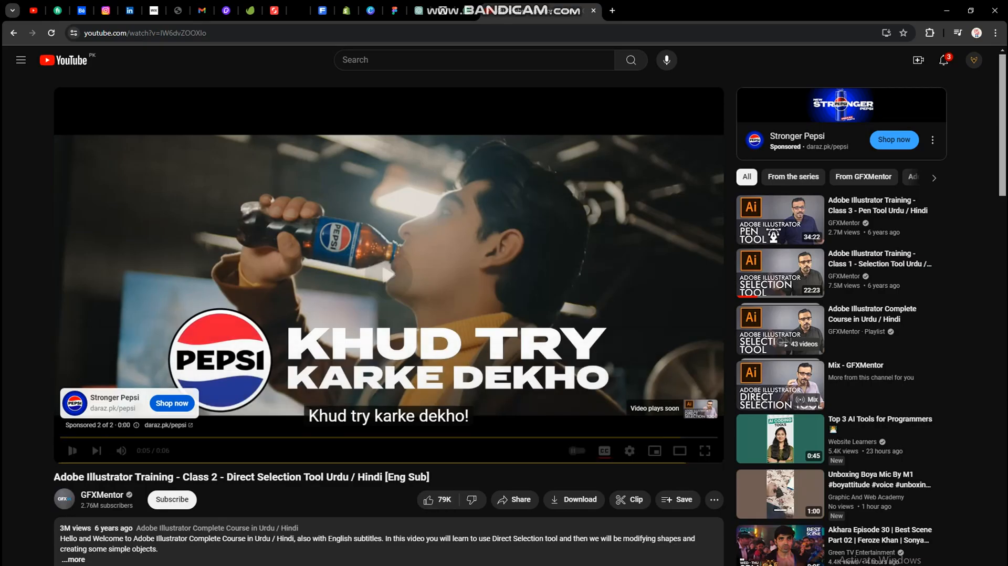
{"action": "key", "text": "alt+Tab"}
{"action": "key", "text": "alt+Tab"}
{"action": "key", "text": "Tab"}
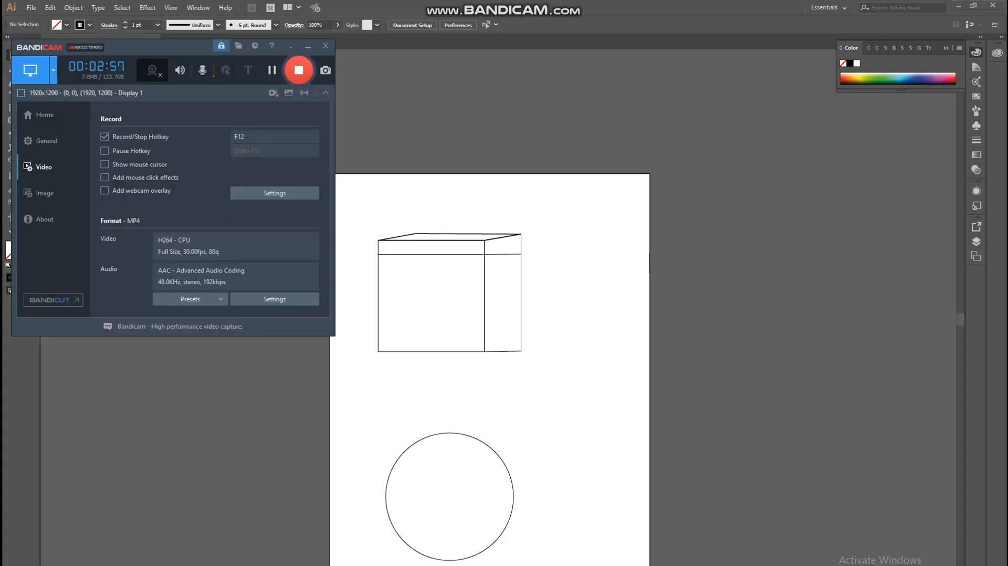
{"action": "key", "text": "alt+Tab"}
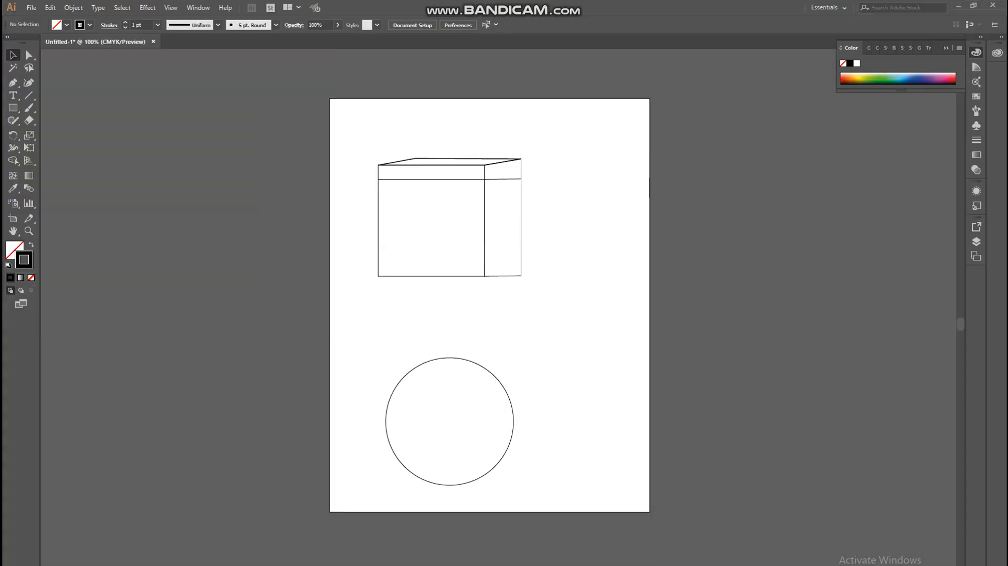
Draw a rectangle of about 89 by 77 mm beside the circle, tilted as a diamond and centred at about X 198 mm, Y 221 mm
{"action": "key", "text": "m"}
{"action": "left_click_drag", "start_coordinate": [533, 366], "coordinate": [713, 415]}
{"action": "key", "text": "v"}
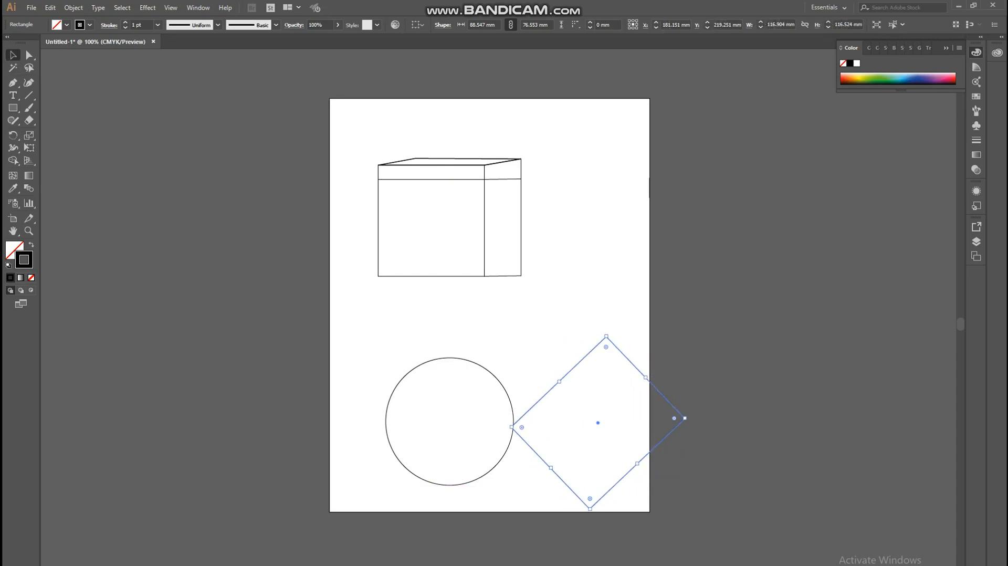
{"action": "left_click_drag", "start_coordinate": [598, 423], "coordinate": [622, 425]}
{"action": "left_click", "coordinate": [619, 404]}
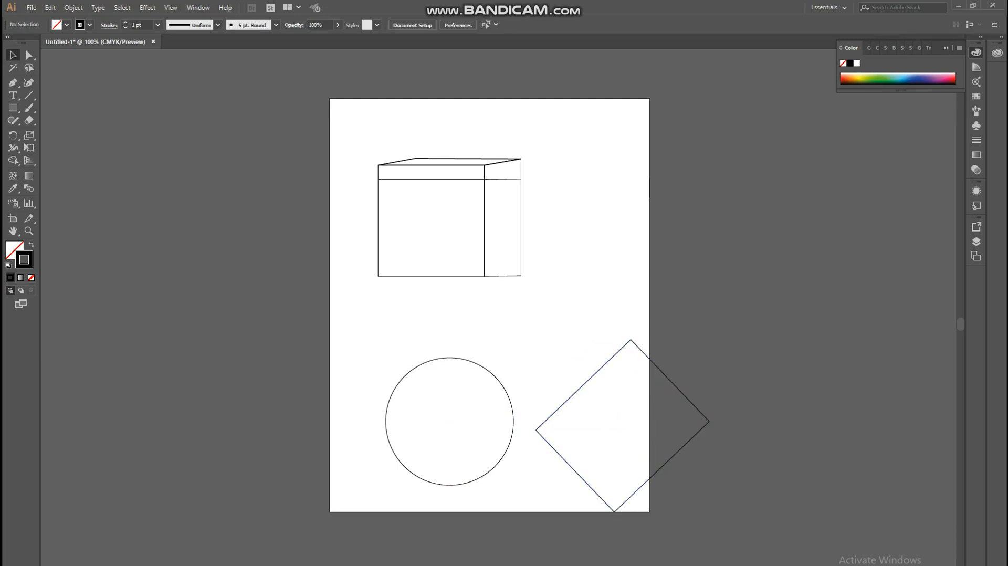
Select the circle and diamond together with the Selection tool, followed by the circle alone, and clear the selection
{"action": "left_click_drag", "start_coordinate": [342, 343], "coordinate": [625, 513]}
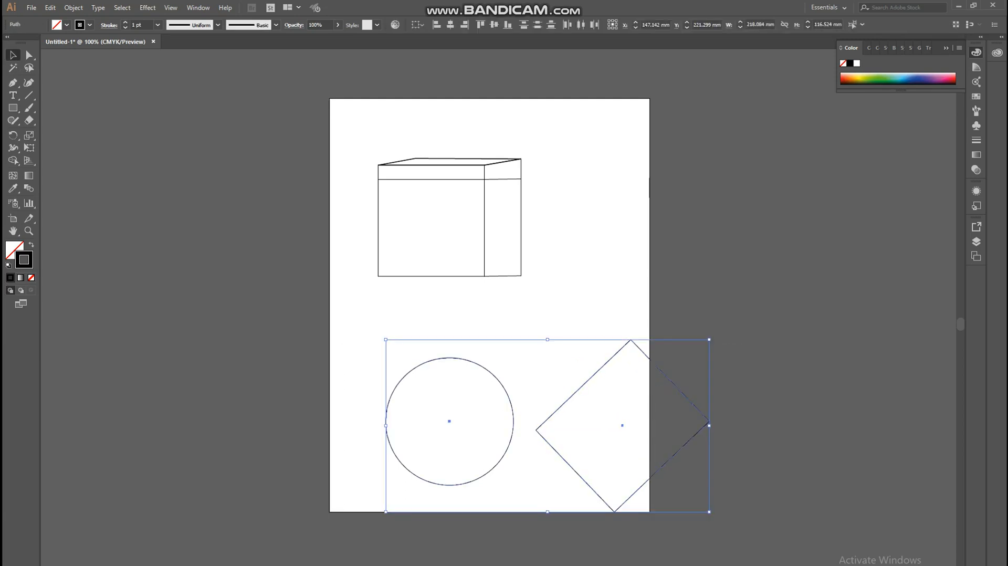
{"action": "left_click_drag", "start_coordinate": [377, 345], "coordinate": [512, 510]}
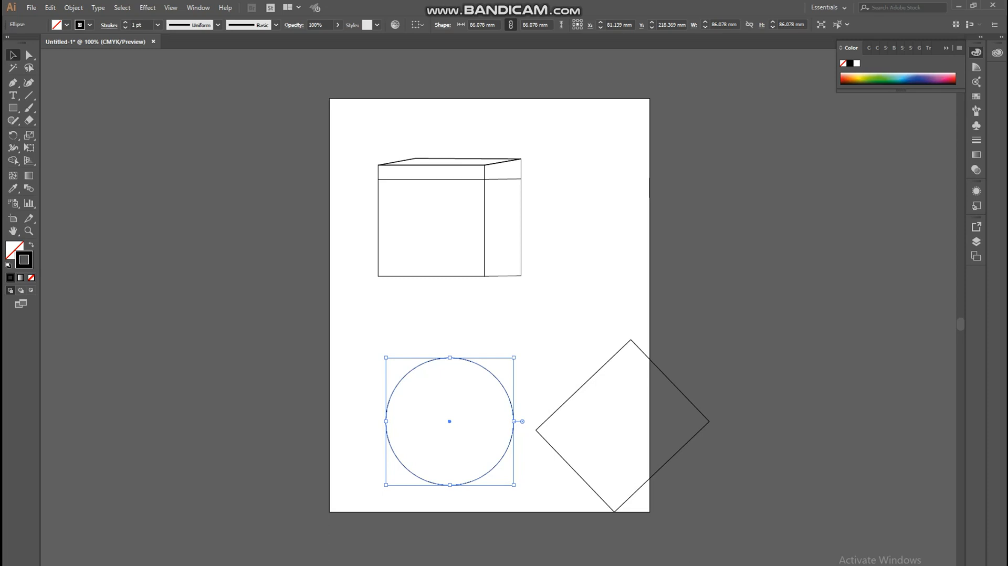
{"action": "left_click", "coordinate": [525, 504]}
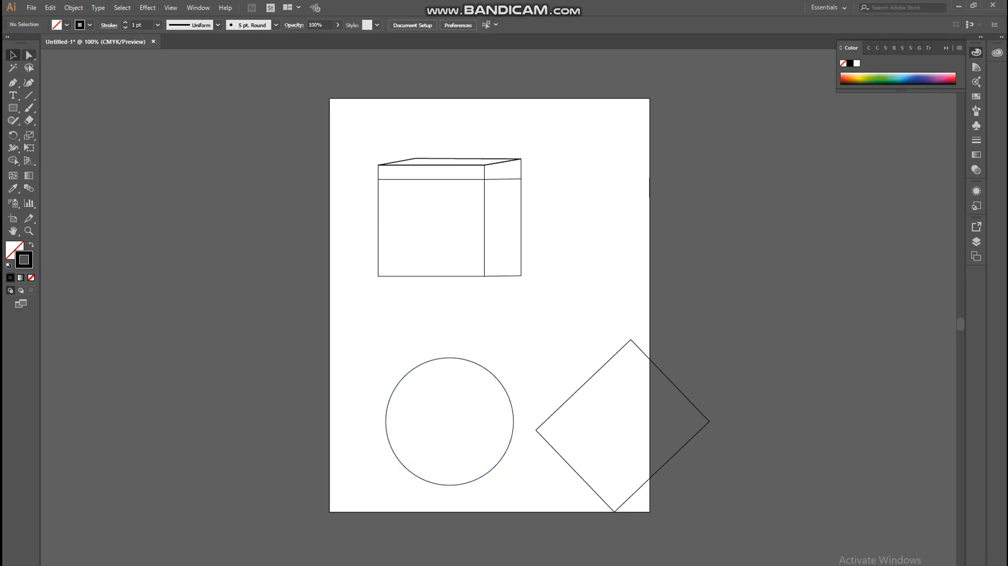
Examine the anchor points of the circle and the diamond with the Direct Selection tool, and deselect everything
{"action": "left_click", "coordinate": [29, 55]}
{"action": "left_click_drag", "start_coordinate": [356, 352], "coordinate": [518, 492]}
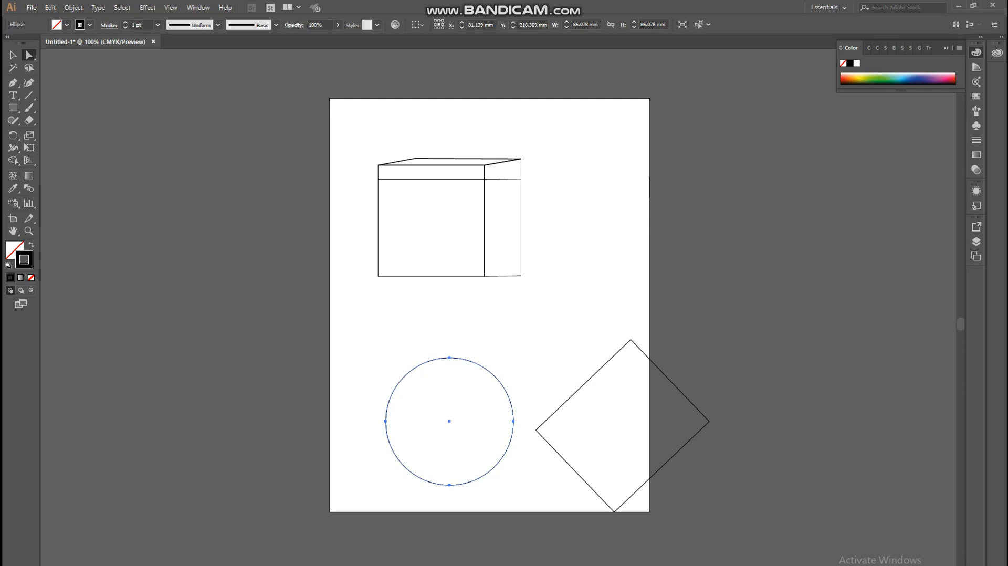
{"action": "left_click_drag", "start_coordinate": [521, 328], "coordinate": [735, 520]}
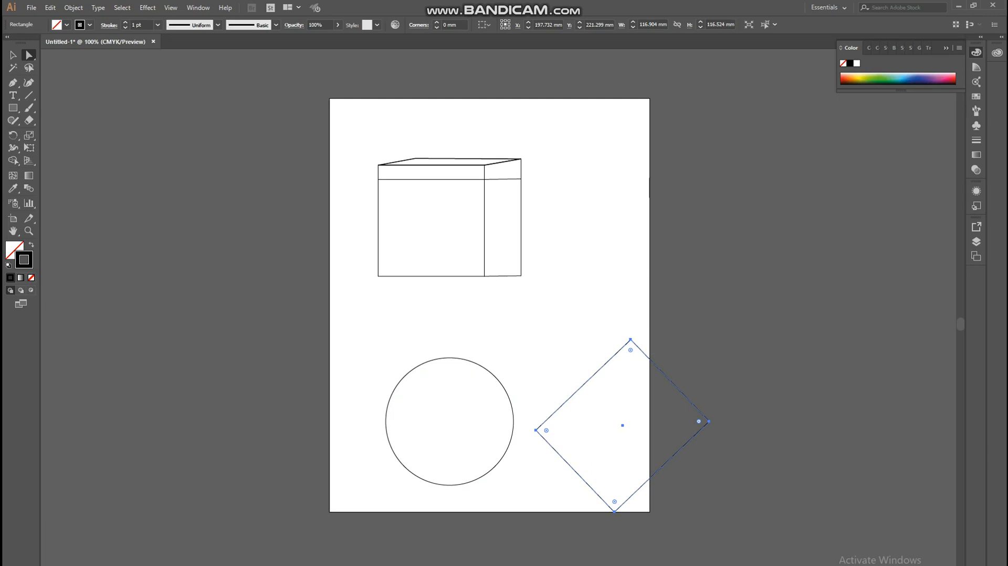
{"action": "left_click_drag", "start_coordinate": [366, 348], "coordinate": [515, 492]}
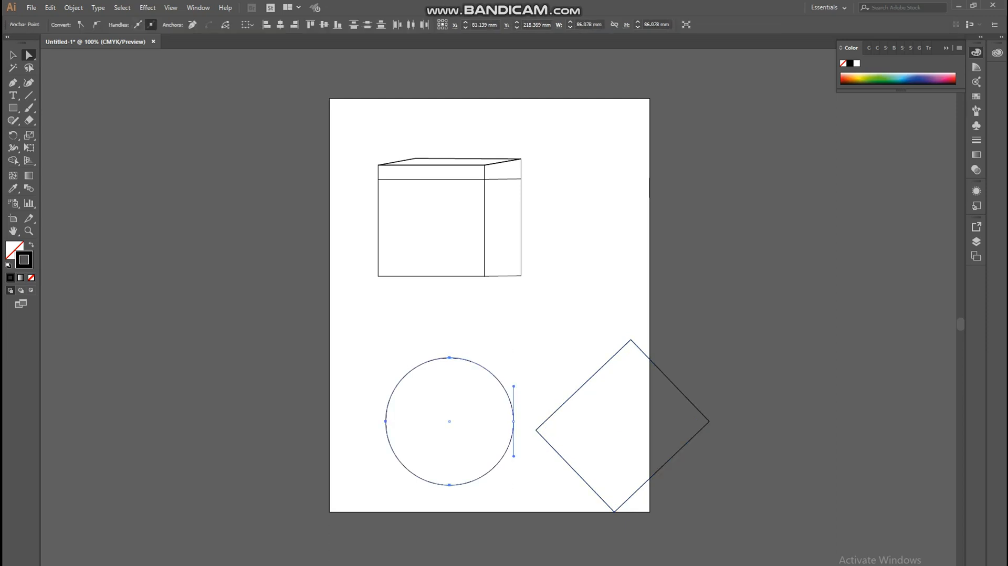
{"action": "key", "text": "ctrl+shift+a"}
Reshape the circle into a free-form curve by swinging the direction handles of its top, left and bottom anchor points, and deselect it
{"action": "left_click_drag", "start_coordinate": [474, 382], "coordinate": [478, 386]}
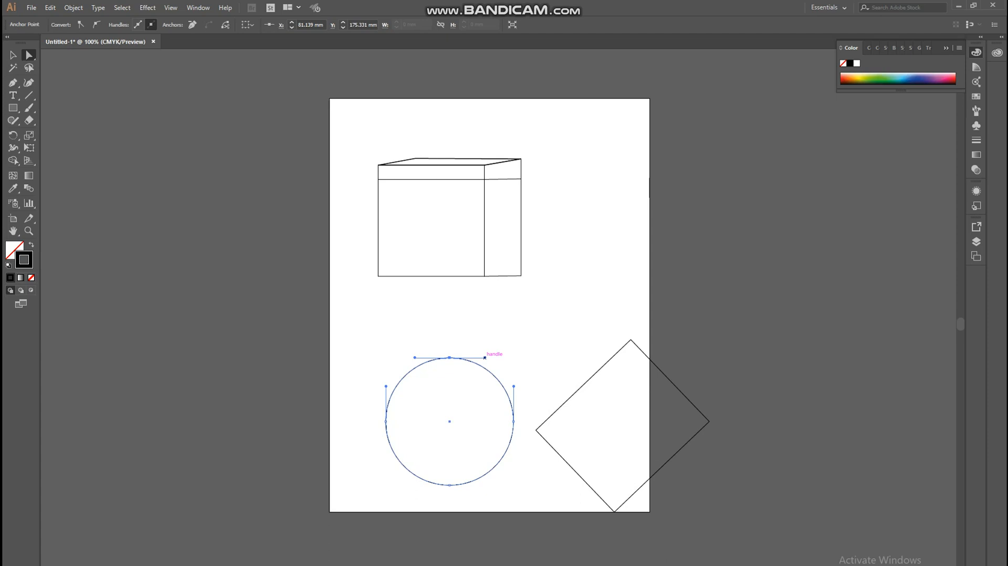
{"action": "left_click_drag", "start_coordinate": [484, 357], "coordinate": [450, 425]}
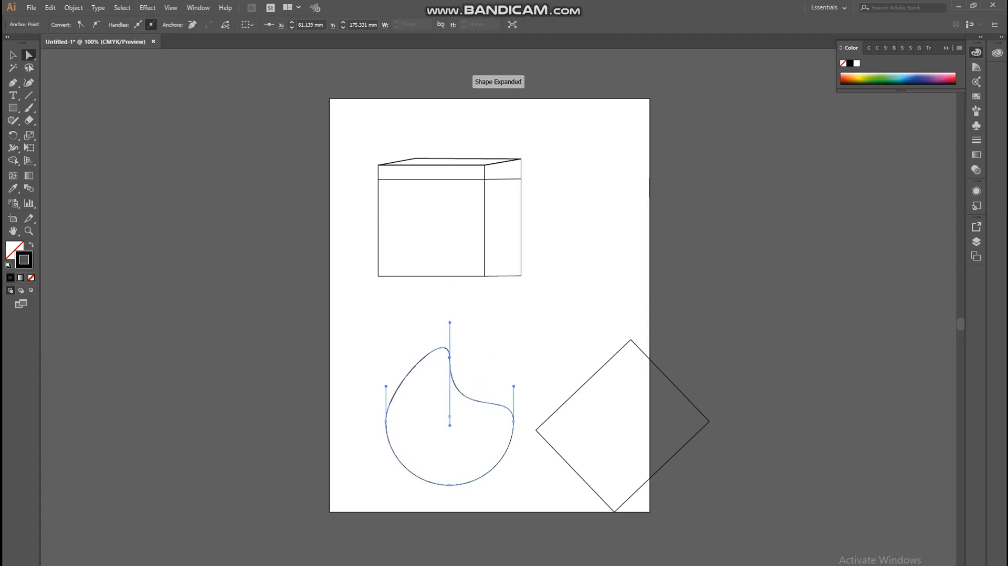
{"action": "left_click_drag", "start_coordinate": [378, 445], "coordinate": [398, 414]}
{"action": "left_click_drag", "start_coordinate": [386, 456], "coordinate": [430, 425]}
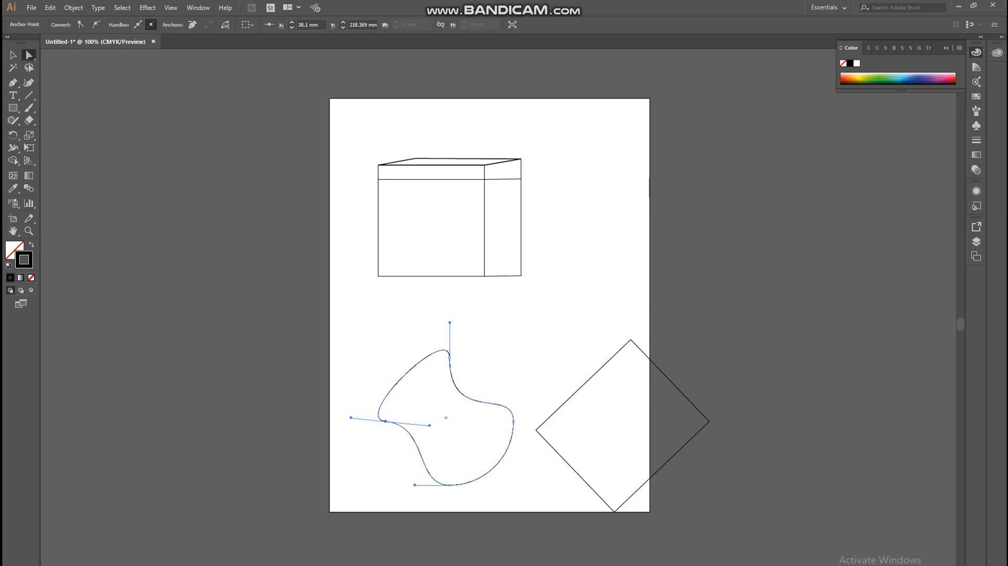
{"action": "left_click_drag", "start_coordinate": [461, 476], "coordinate": [440, 499]}
{"action": "left_click_drag", "start_coordinate": [486, 474], "coordinate": [407, 466]}
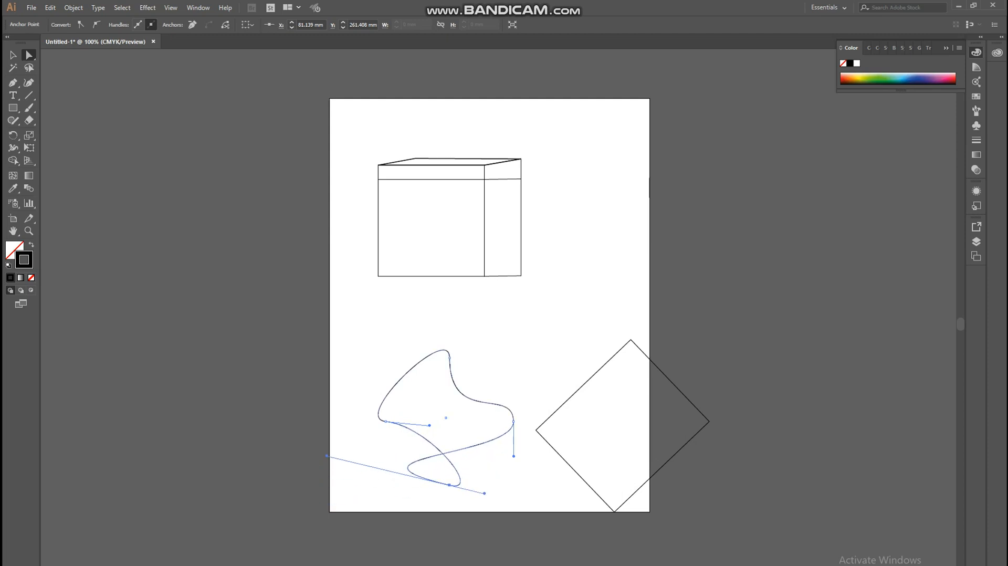
{"action": "left_click", "coordinate": [513, 421]}
{"action": "key", "text": "ctrl+shift+a"}
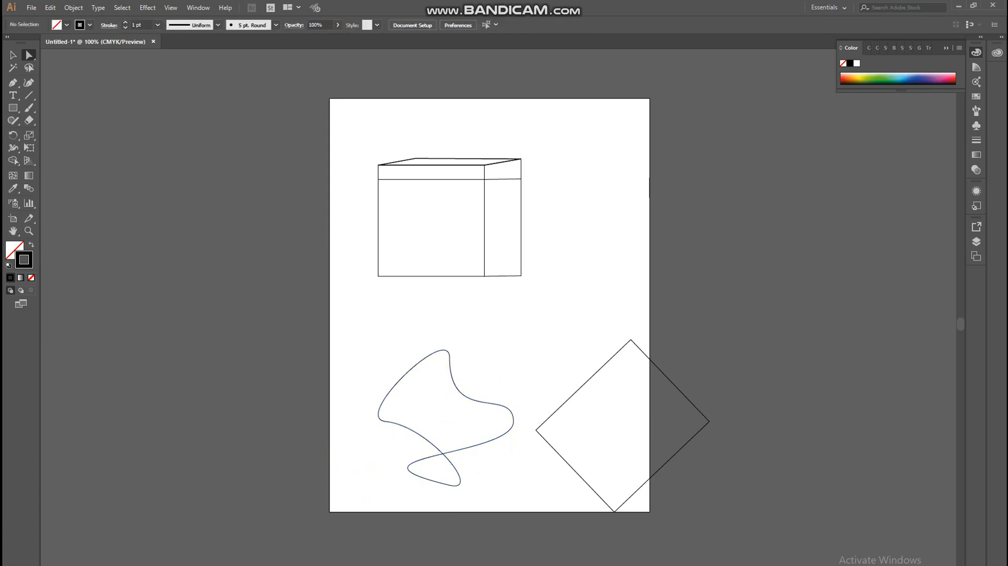
Try flipping the direction handles of the free-form curve's right anchor point, and undo the change
{"action": "left_click", "coordinate": [513, 421]}
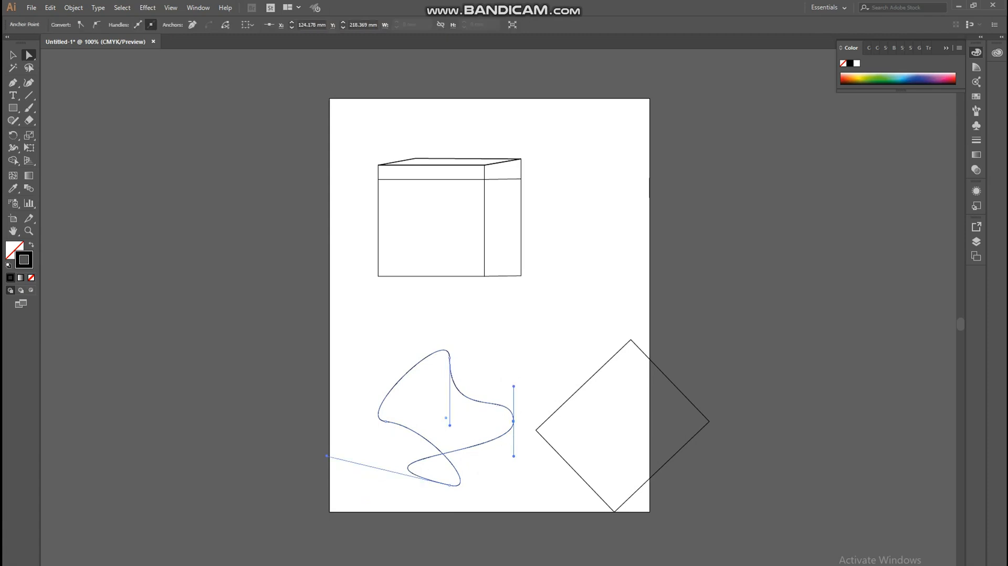
{"action": "left_click_drag", "start_coordinate": [513, 386], "coordinate": [527, 466]}
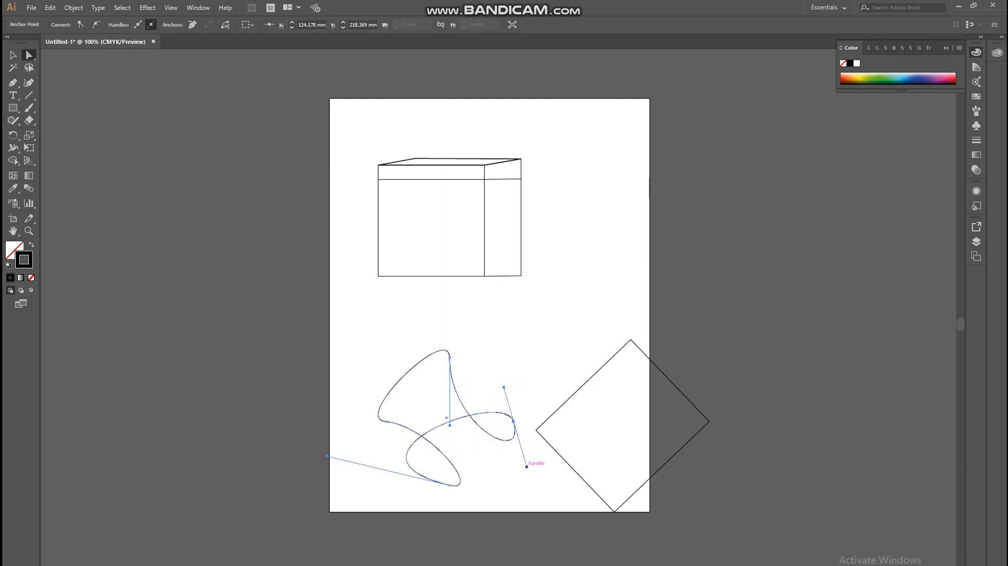
{"action": "key", "text": "ctrl+shift+a"}
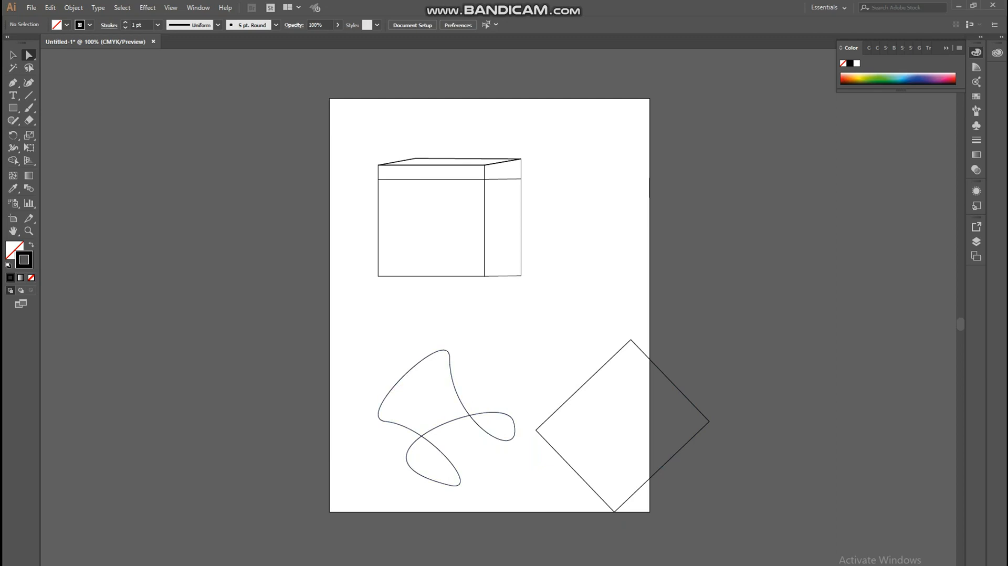
{"action": "key", "text": "ctrl+z"}
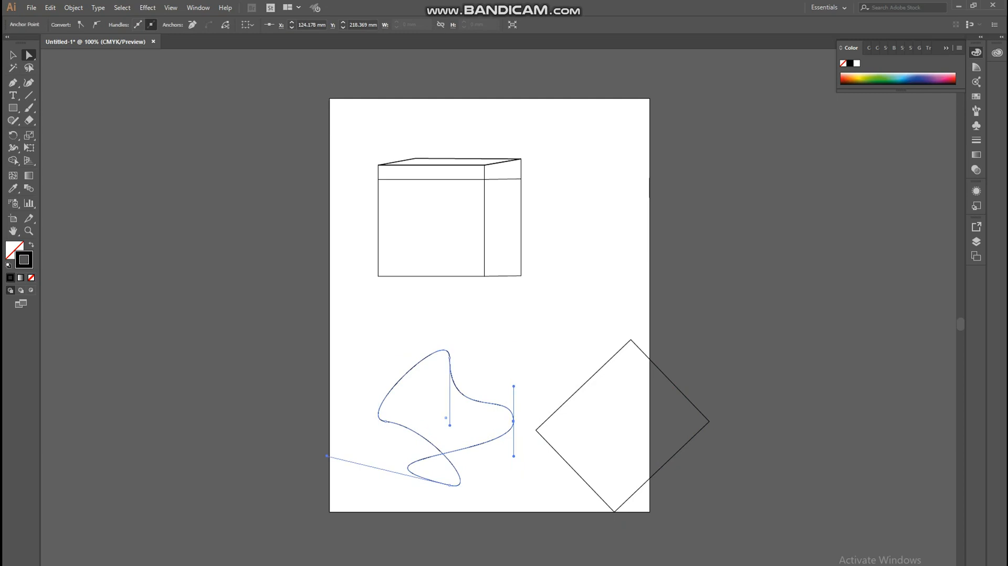
{"action": "key", "text": "alt+Tab"}
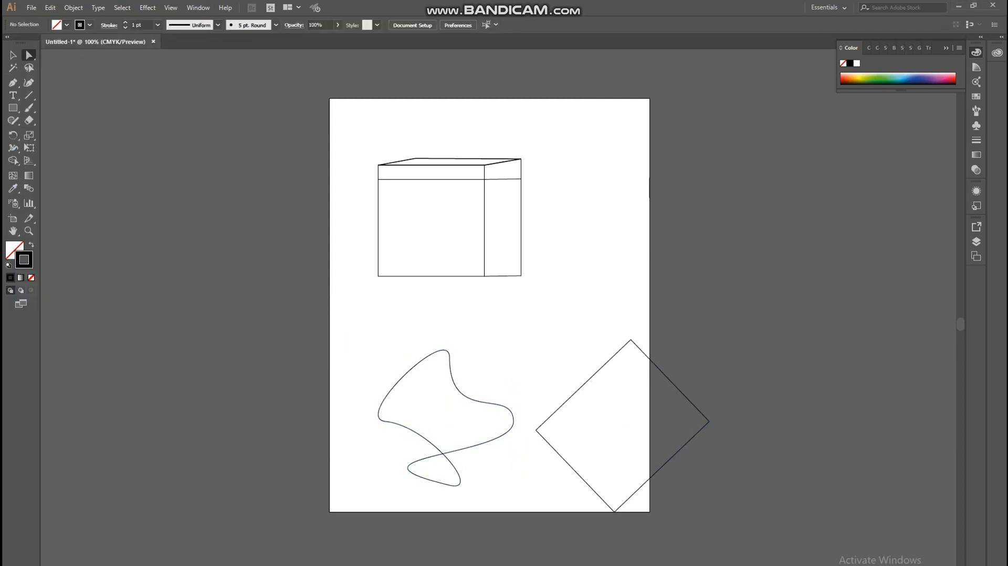
Rotate the diamond with the Selection tool into an upright rectangle with horizontal and vertical sides, and deselect it
{"action": "left_click_drag", "start_coordinate": [677, 324], "coordinate": [550, 508]}
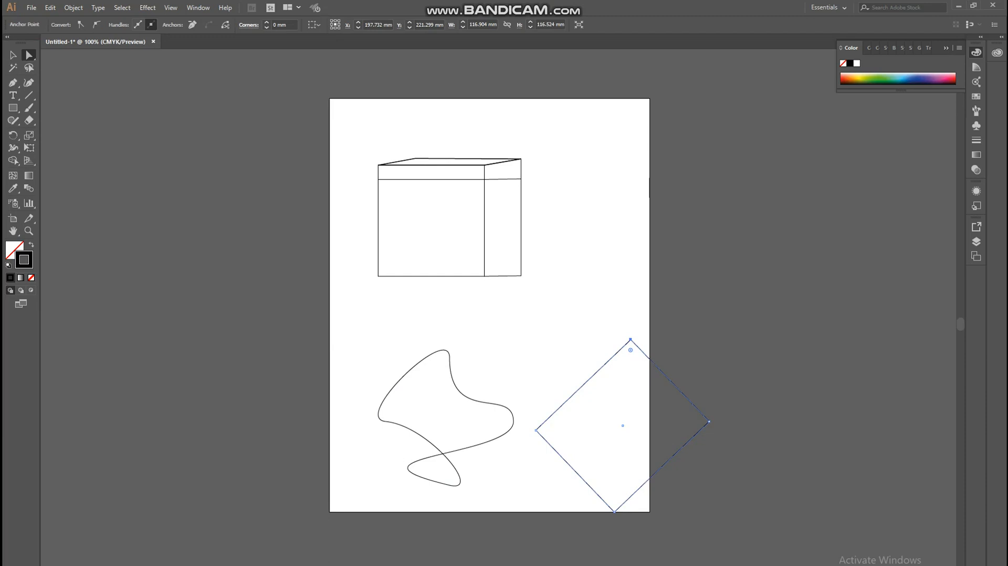
{"action": "key", "text": "v"}
{"action": "left_click_drag", "start_coordinate": [711, 420], "coordinate": [673, 376]}
{"action": "key", "text": "ctrl+shift+a"}
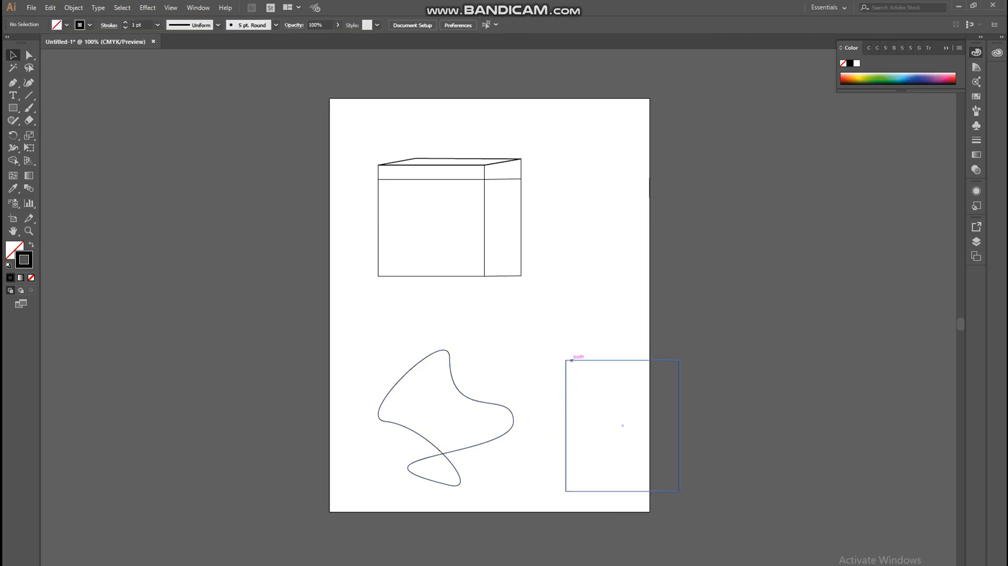
Convert the four corners of the upright rectangle into curved points with the Anchor Point tool, pulling direction handles out of each
{"action": "key", "text": "a"}
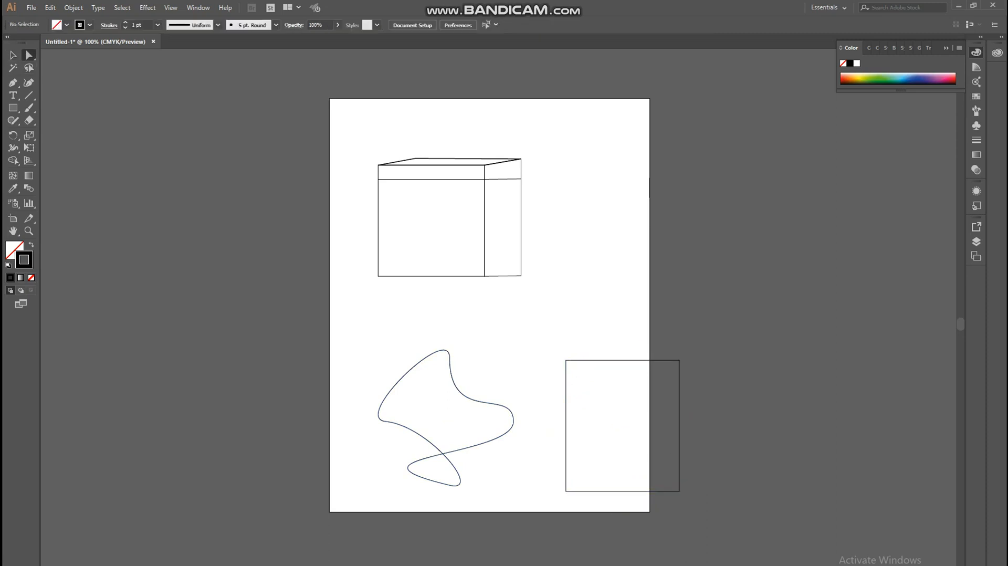
{"action": "left_click_drag", "start_coordinate": [541, 339], "coordinate": [708, 389]}
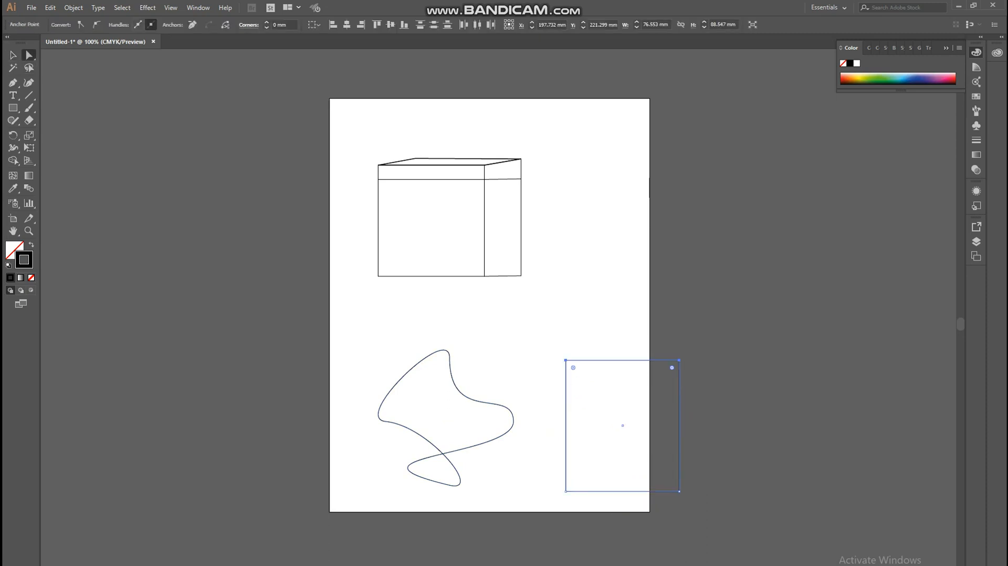
{"action": "left_click", "coordinate": [565, 361]}
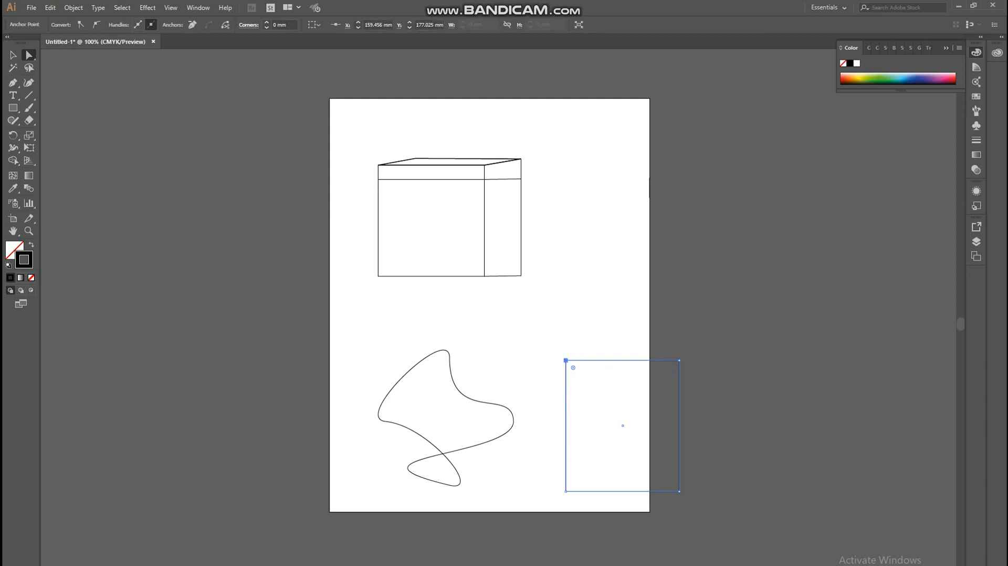
{"action": "left_click", "coordinate": [13, 82]}
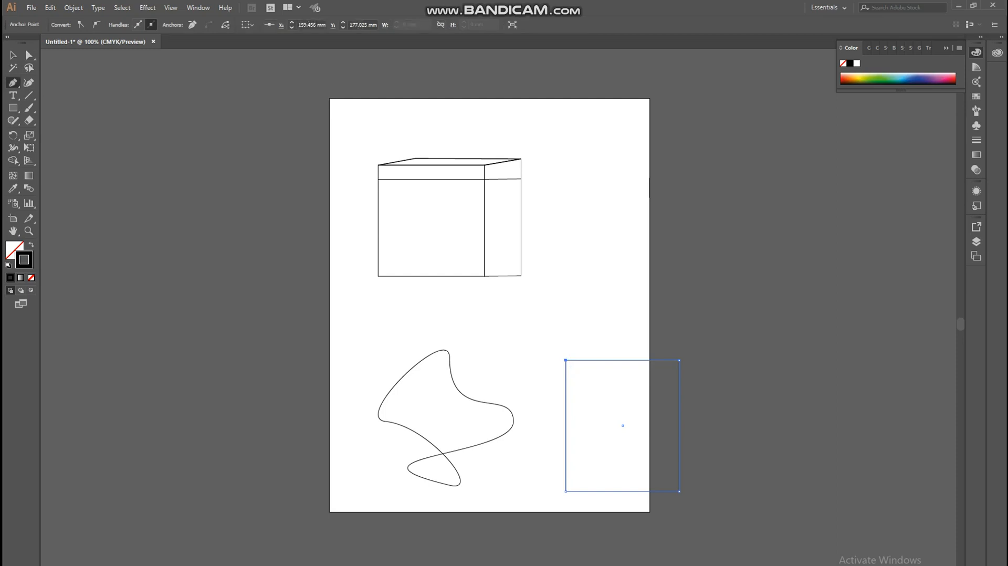
{"action": "left_click", "coordinate": [69, 121]}
{"action": "left_click_drag", "start_coordinate": [566, 360], "coordinate": [603, 388]}
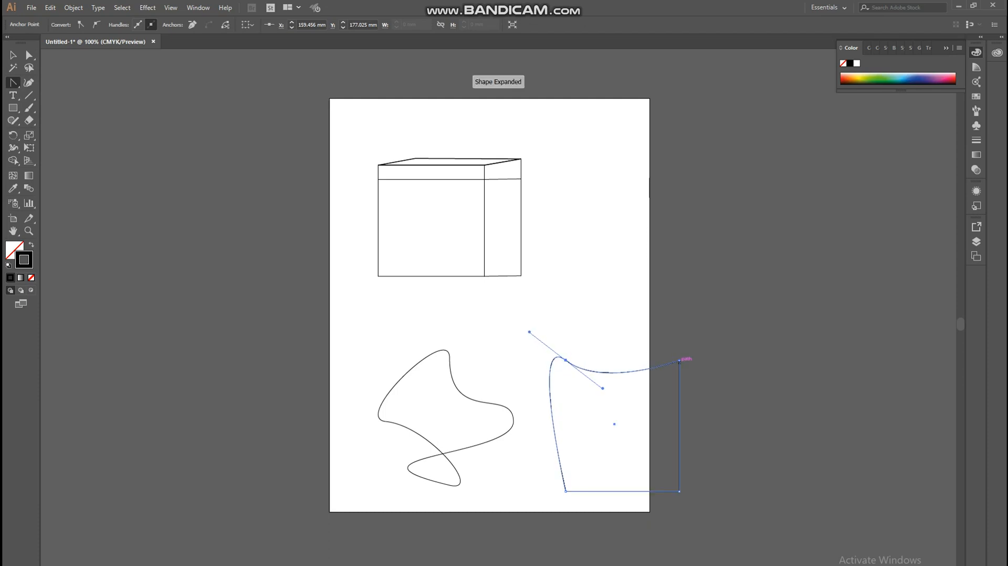
{"action": "left_click_drag", "start_coordinate": [679, 360], "coordinate": [693, 314]}
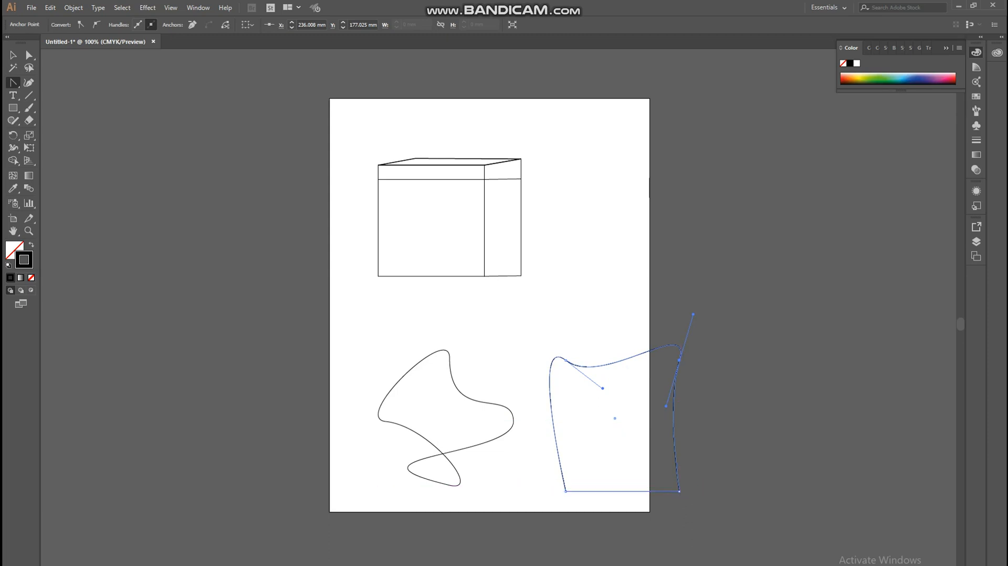
{"action": "left_click_drag", "start_coordinate": [680, 491], "coordinate": [649, 475]}
{"action": "left_click_drag", "start_coordinate": [565, 491], "coordinate": [526, 503]}
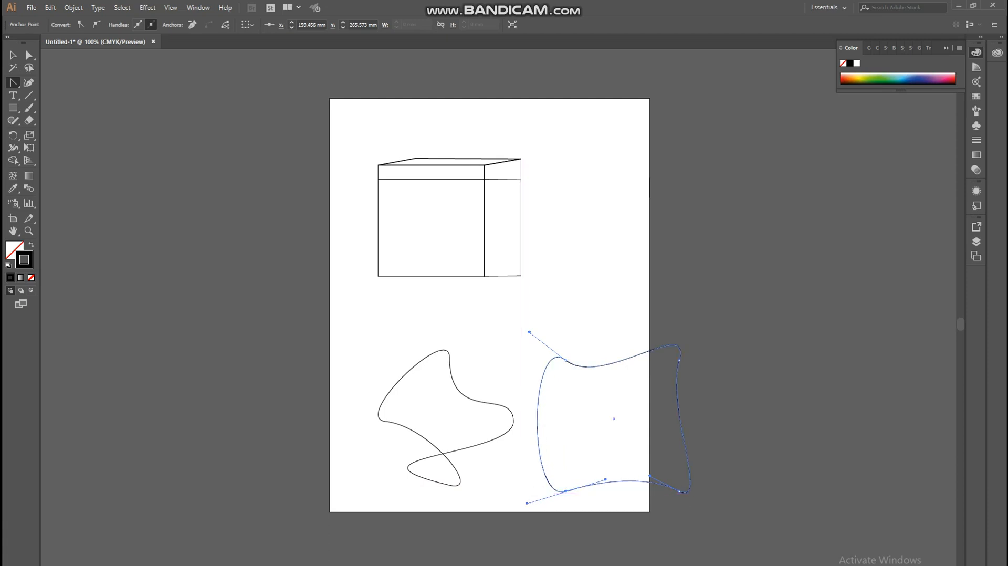
Remove the upper-left anchor point from the curved rectangle with the Pen tool
{"action": "left_click", "coordinate": [13, 83]}
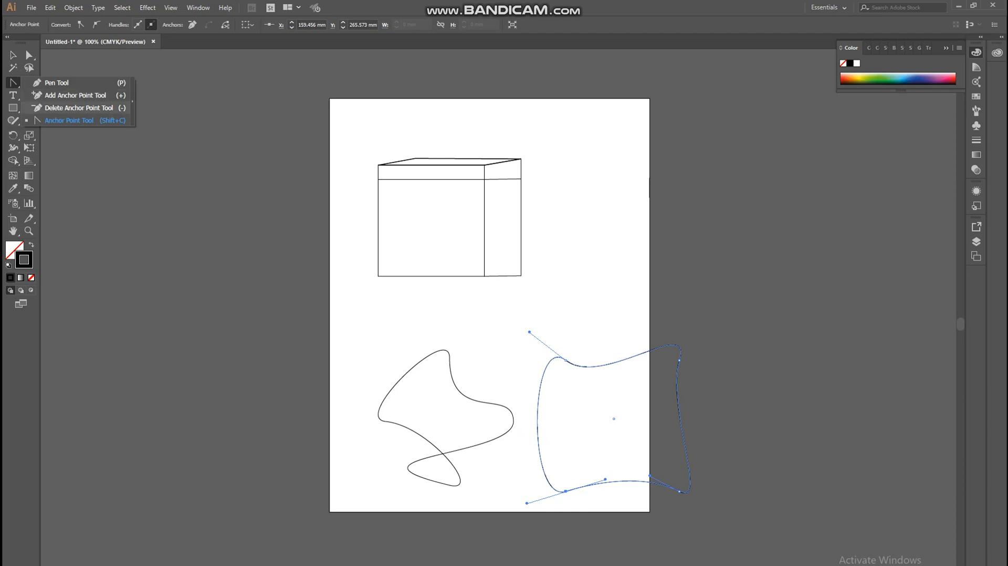
{"action": "left_click", "coordinate": [53, 83]}
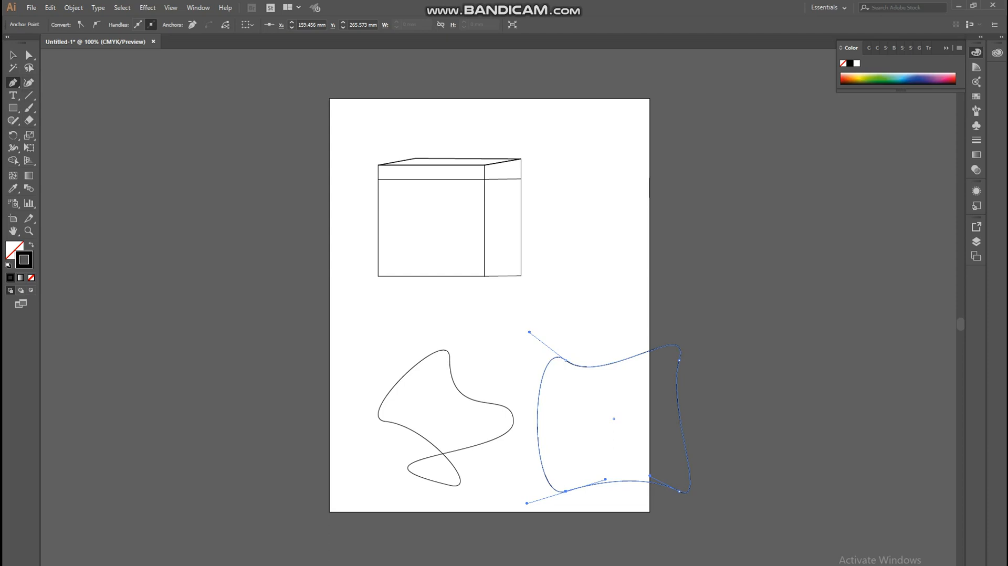
{"action": "left_click", "coordinate": [566, 360]}
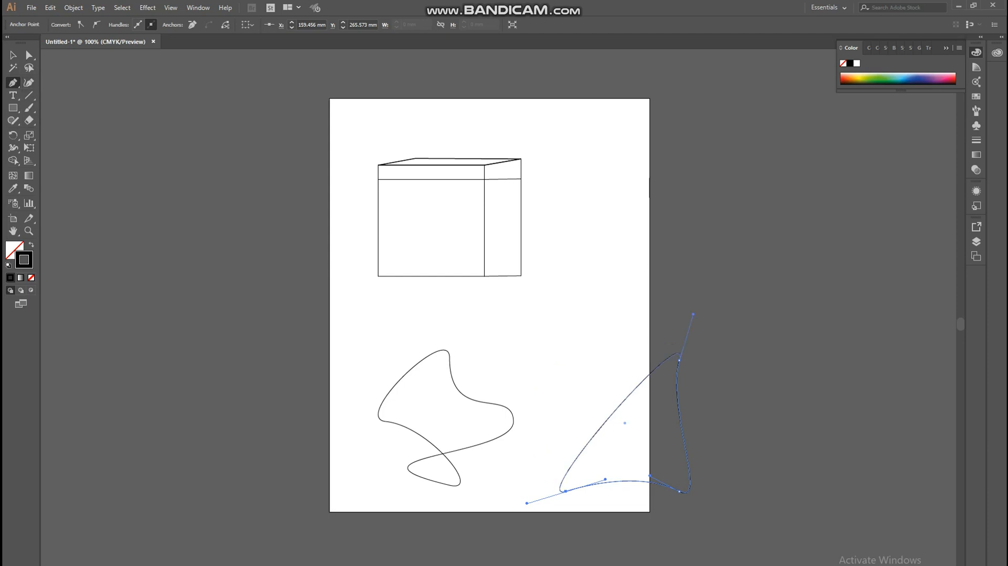
Undo the anchor point removal and the curved corner conversions to restore the plain upright rectangle
{"action": "key", "text": "ctrl+z"}
{"action": "key", "text": "ctrl+z"}
{"action": "key", "text": "ctrl+z"}
{"action": "key", "text": "ctrl+z"}
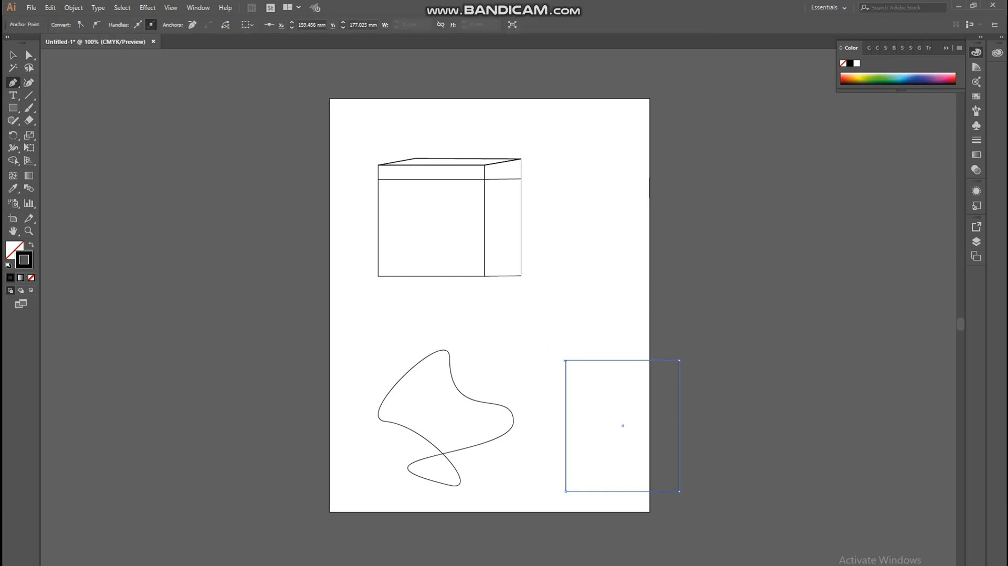
Try removing the rectangle's upper-left and upper-right anchor points with the Pen tool, and undo both removals
{"action": "mouse_move", "coordinate": [565, 361]}
{"action": "left_mouse_down"}
{"action": "mouse_move", "coordinate": [566, 336]}
{"action": "mouse_move", "coordinate": [565, 360]}
{"action": "left_mouse_up"}
{"action": "left_click", "coordinate": [566, 360]}
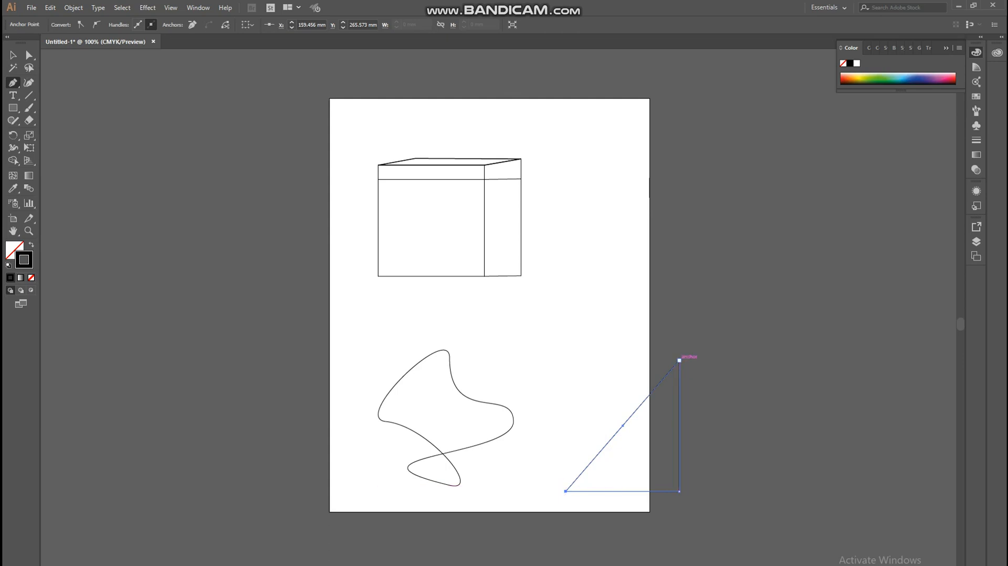
{"action": "left_click", "coordinate": [679, 361]}
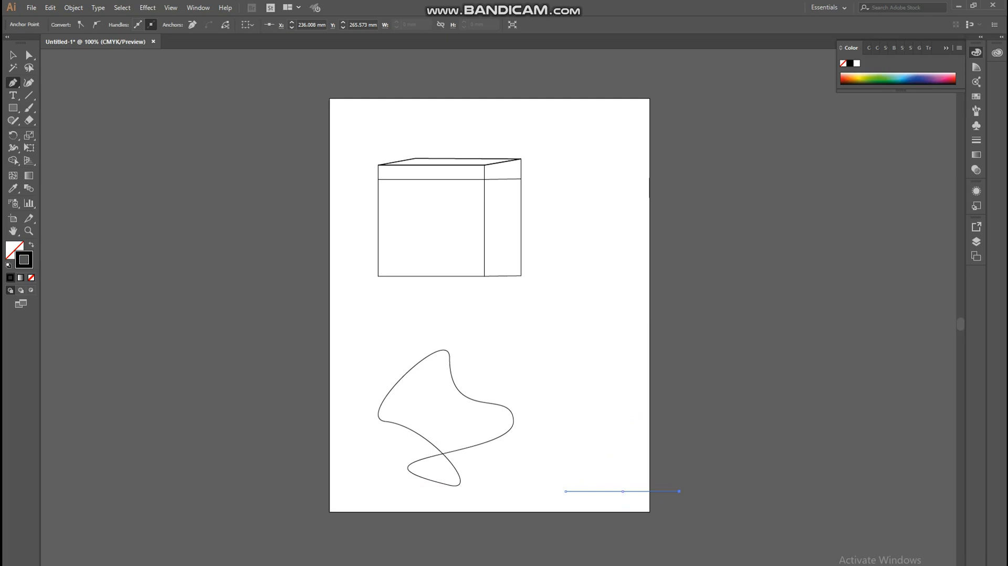
{"action": "key", "text": "ctrl+z"}
{"action": "key", "text": "ctrl+z"}
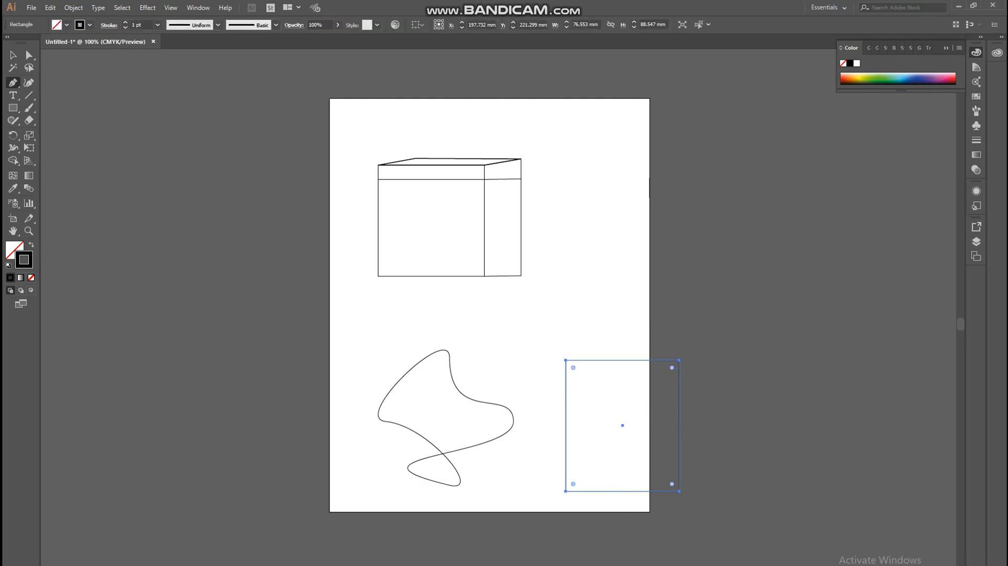
Deselect the rectangle with the Selection tool, and activate the Direct Selection tool
{"action": "key", "text": "v"}
{"action": "key", "text": "ctrl+shift+a"}
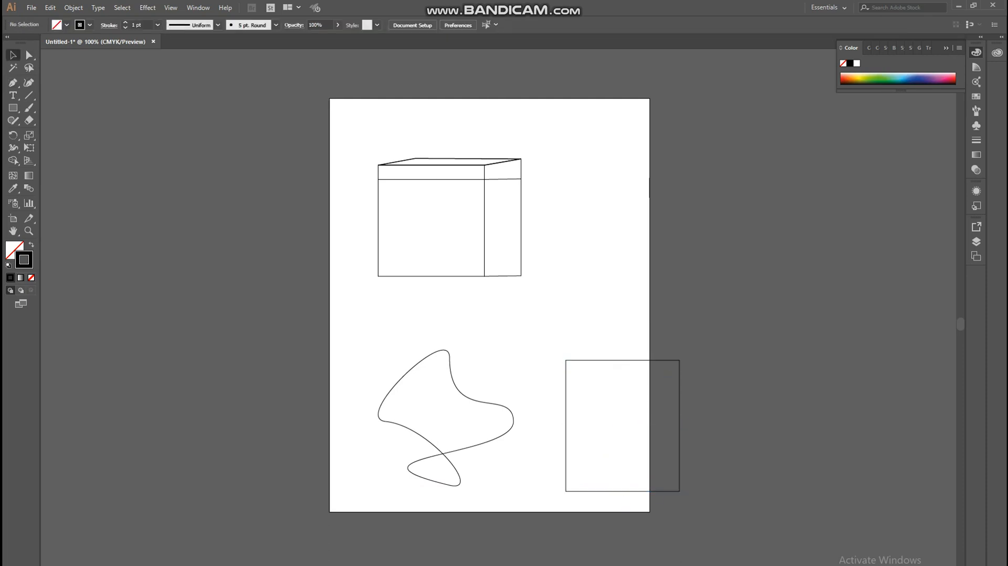
{"action": "key", "text": "a"}
{"action": "key", "text": "alt+Tab"}
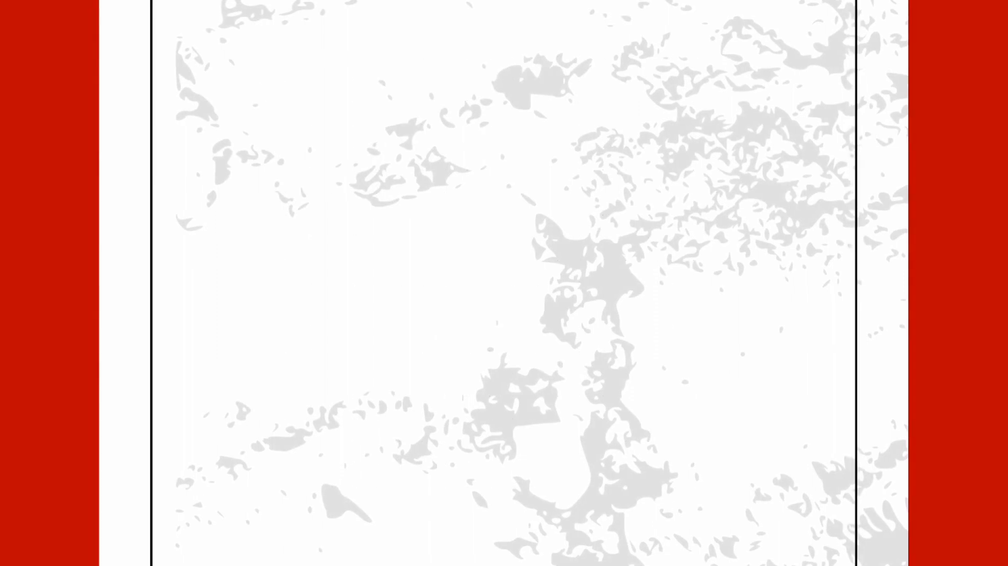